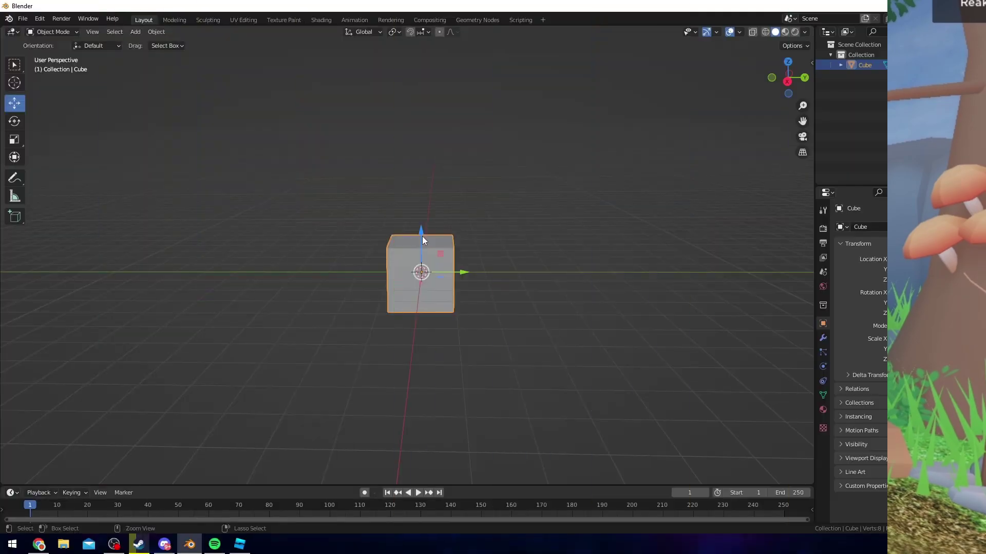
- Raise the cube 1 m along Z and switch to face selection in Edit Mode
left_click_drag(422, 236, 451, 237)
key("Tab")
key("3")
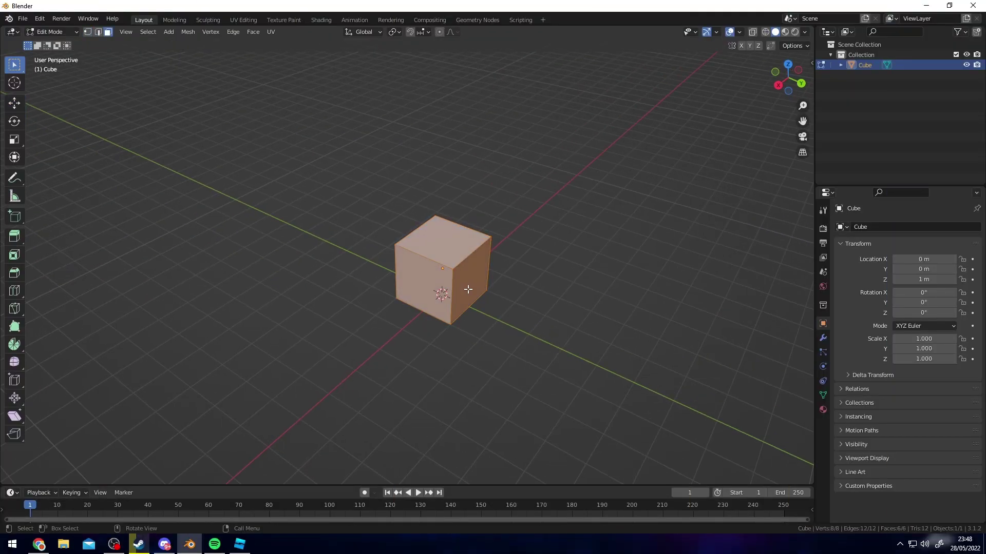
- Move the cube's two opposite Y-side faces outward by 1 m each to form a long box, and return to Object Mode
left_click(468, 285)
left_click(13, 103)
middle_click_drag(454, 243, 424, 218, "shift")
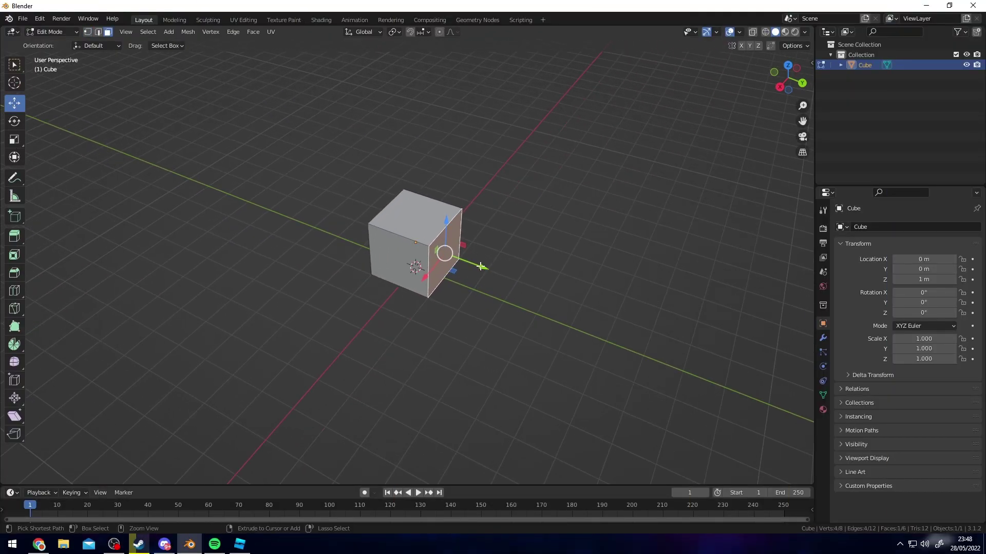
left_click_drag(480, 266, 509, 277, "ctrl")
middle_click_drag(343, 244, 441, 250)
left_click(380, 249)
left_click_drag(424, 229, 402, 239, "ctrl")
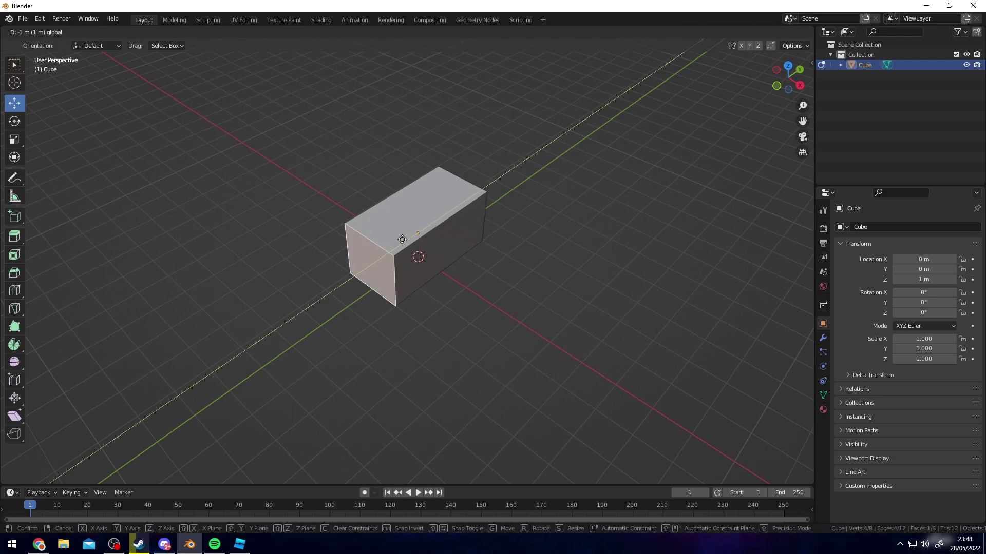
key("Tab")
- Apply all transforms to the box
middle_click_drag(524, 201, 474, 177)
key("Tab")
key("Tab")
key("ctrl+a")
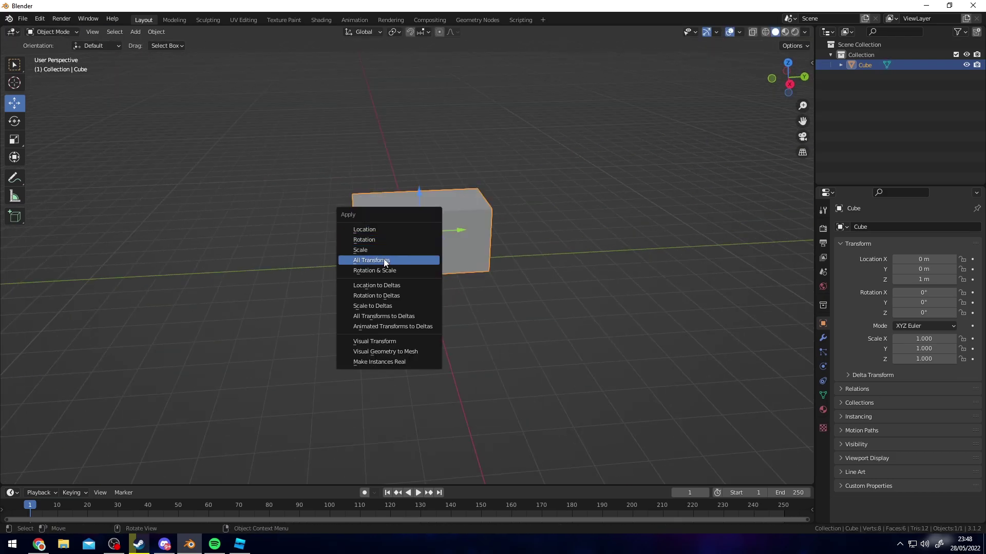
left_click(384, 260)
- Set the box's origin to its geometry
middle_click_drag(308, 169, 365, 159)
left_click(156, 31)
mouse_move(195, 54)
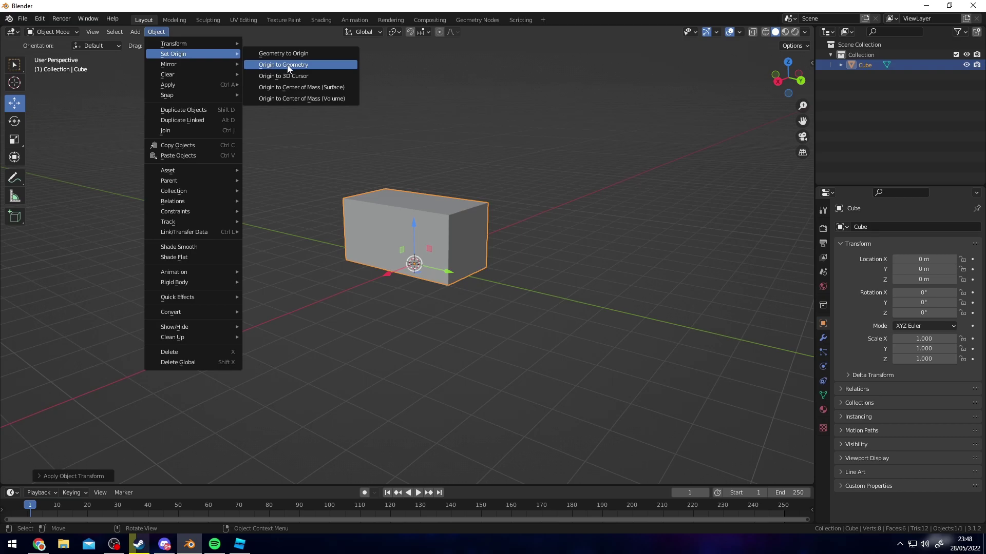
left_click(288, 65)
middle_click_drag(481, 179, 402, 232)
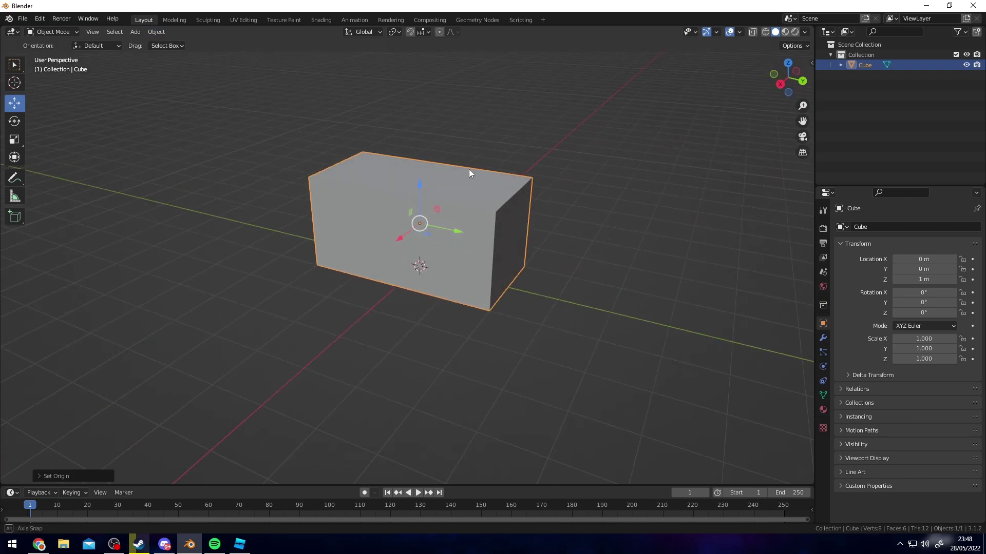
- Select the box's four side faces and inset them individually to form a frame border on each side
key("Tab")
middle_click_drag(479, 224, 466, 220)
left_click(464, 221)
left_click(514, 223, "shift")
middle_click_drag(539, 220, 390, 206)
left_click(470, 207, "shift")
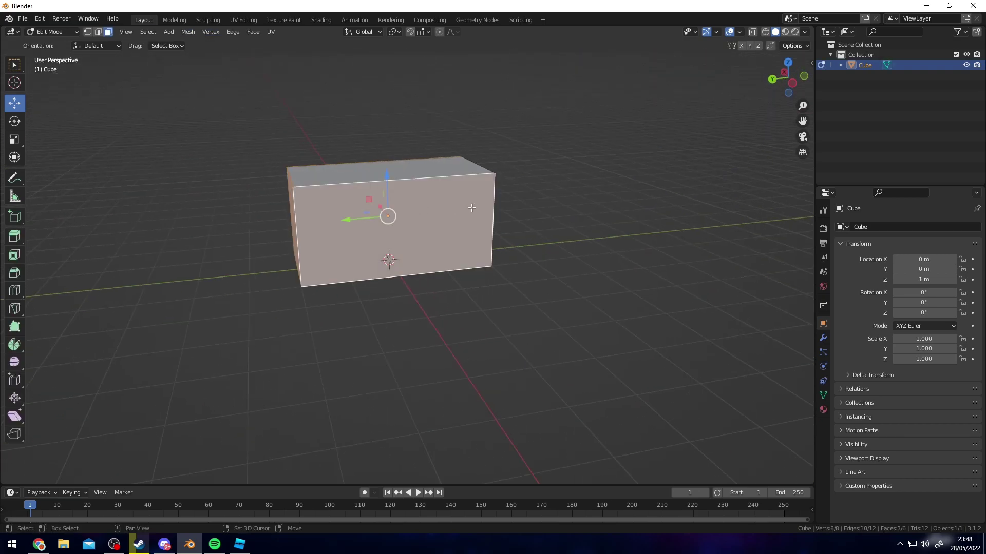
middle_click_drag(472, 208, 593, 181)
key("i")
key("i")
left_click(609, 209)
- Extrude the inset side faces and shrink them inward along their normals to create recessed panels
key("e")
right_click(601, 146)
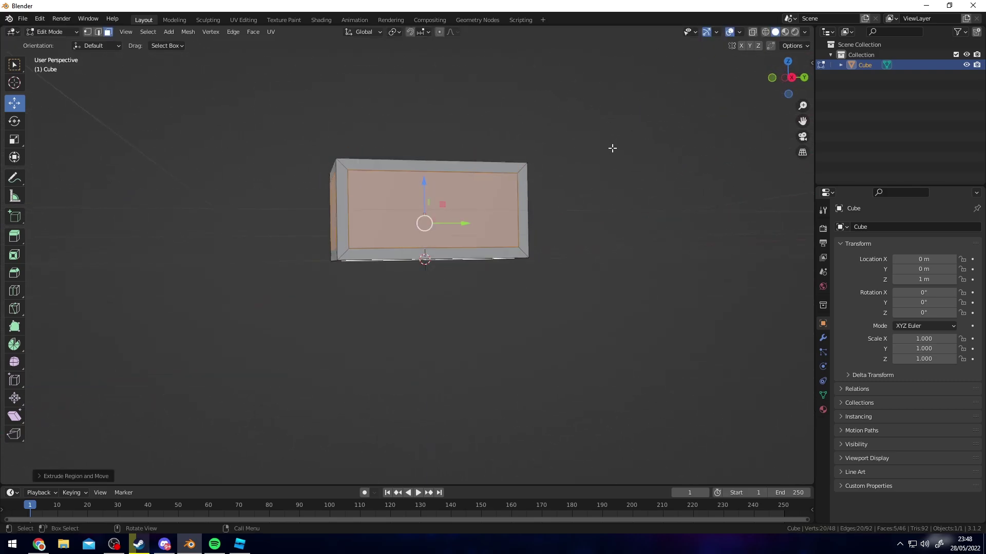
key("alt+s")
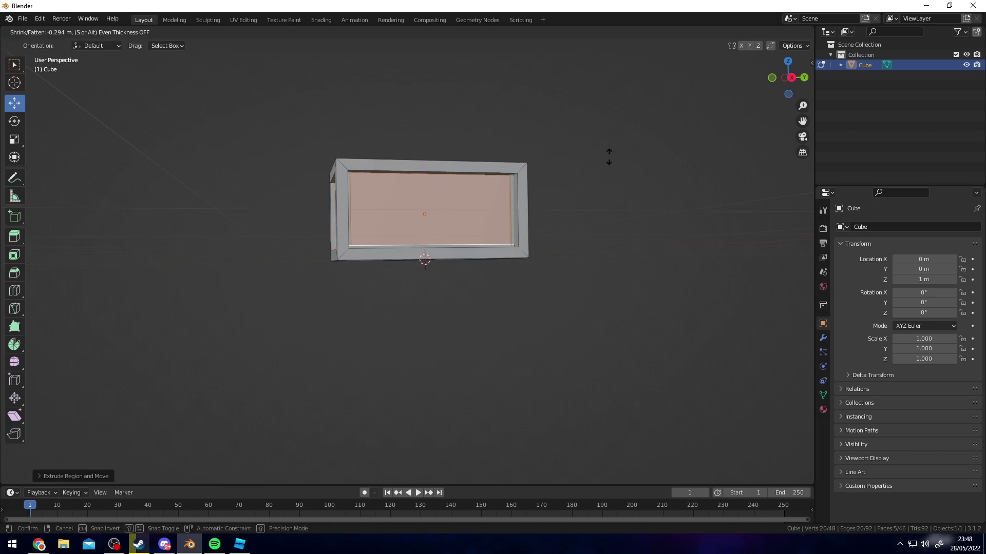
right_click(611, 154)
middle_click_drag(611, 154, 538, 203)
- Inset the box's top face and extrude the inner face down into a shallow recess
left_click(443, 186)
middle_click_drag(444, 186, 567, 194)
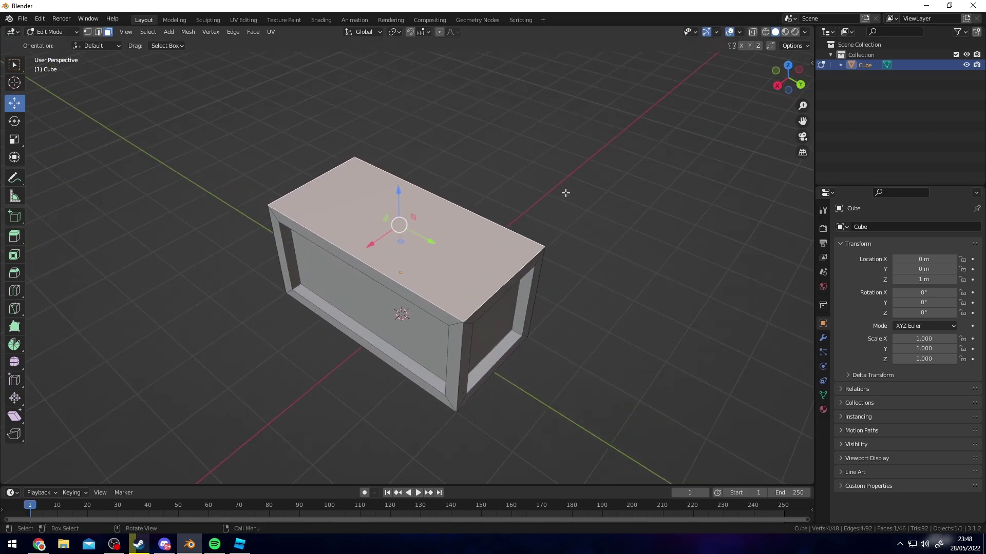
key("i")
left_click(560, 191)
key("e")
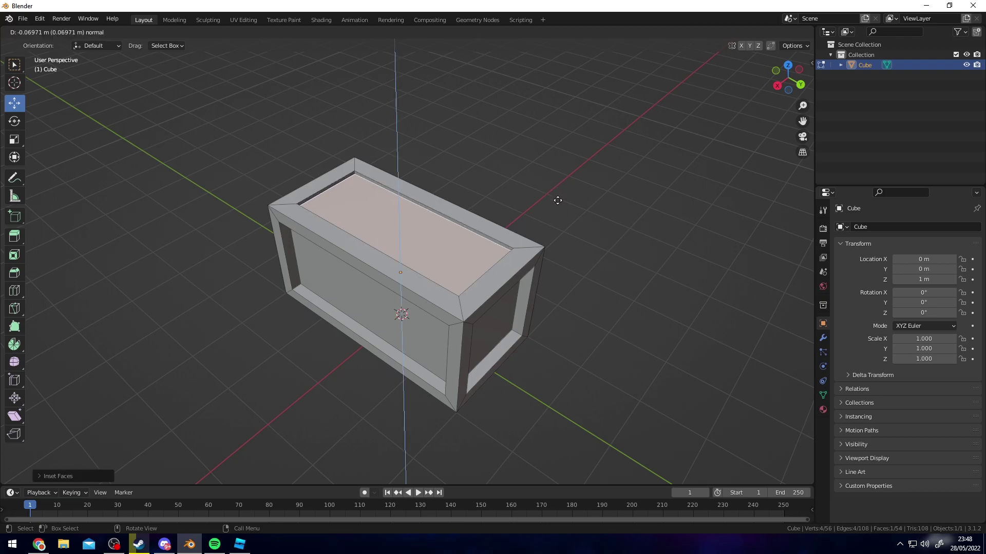
left_click(552, 209)
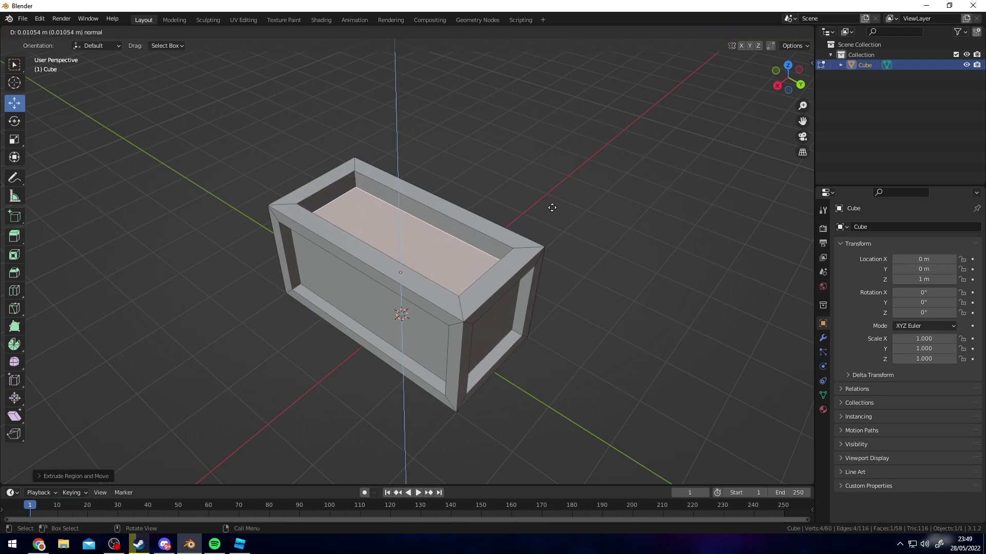
- Widen the recess floor under the rim and extrude it down about 1.2 m
key("s")
left_click(564, 196)
key("e")
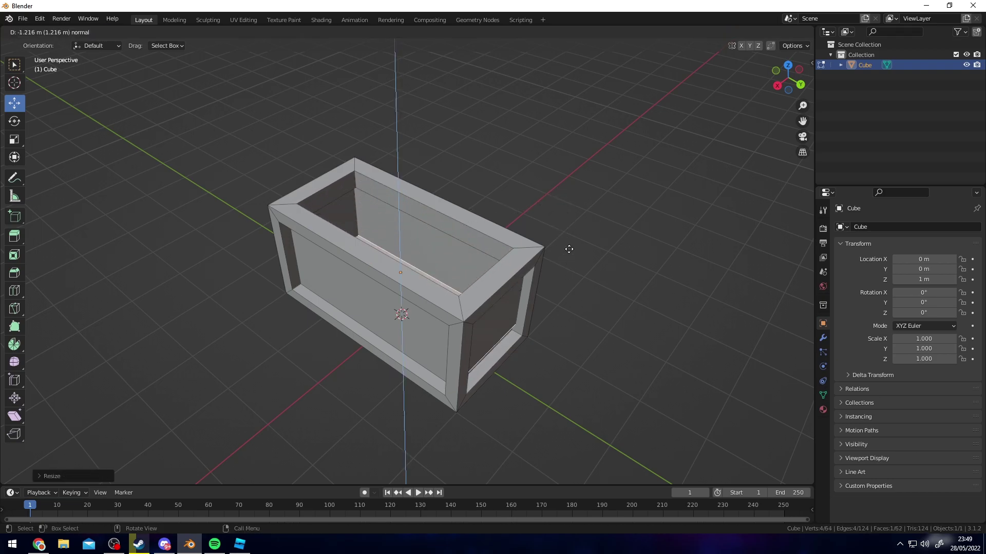
left_click(567, 250)
- Scale down the cavity's bottom face to taper the interior, and adjust its height along Z
key("s")
middle_click_drag(565, 249, 455, 214)
left_click(537, 266)
key("g")
key("z")
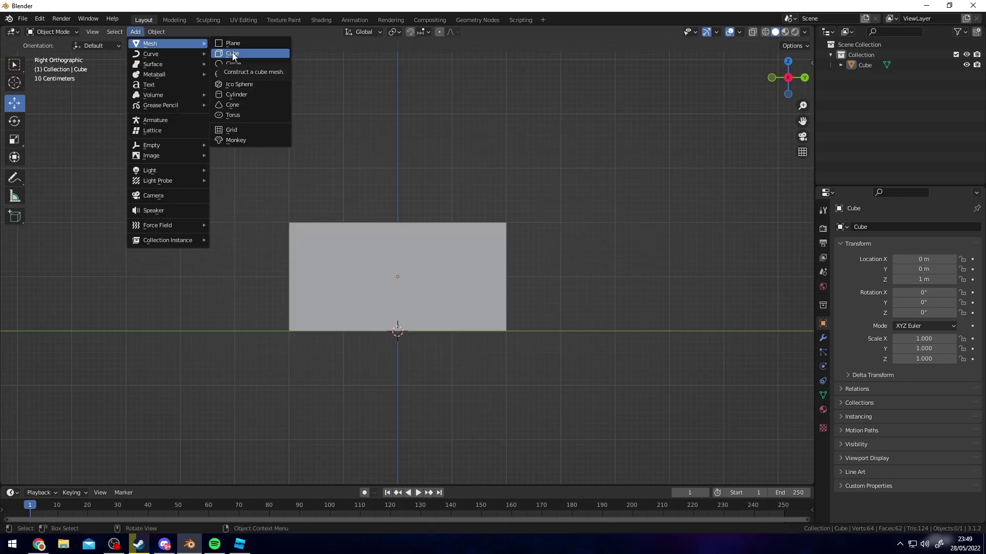
- Add a cube for the lid and raise it 3 m along Z onto the box
left_click(242, 51)
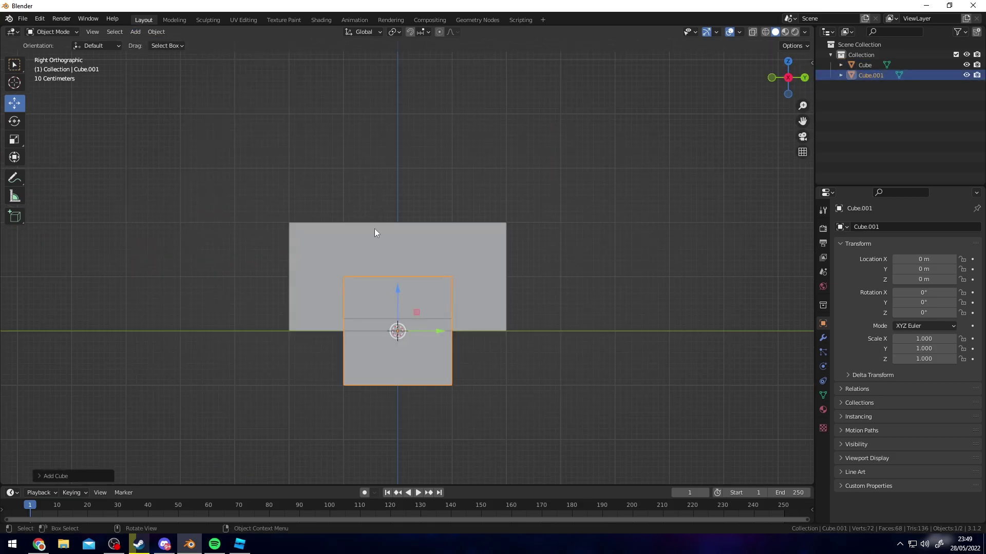
key("g")
key("z")
left_click_drag(412, 125, 413, 125)
- Lower the lid cube's top vertices in wireframe display to reduce the lid's height
key("Tab")
key("shift+z")
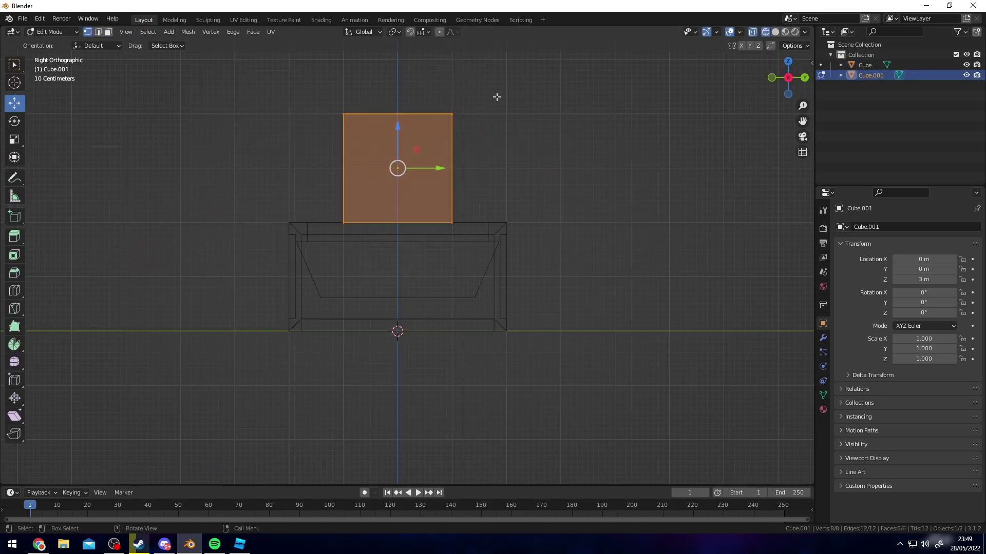
left_click_drag(492, 96, 261, 128)
left_click_drag(398, 94, 392, 142)
left_click(392, 143)
key("alt+z")
middle_click_drag(392, 142, 472, 136)
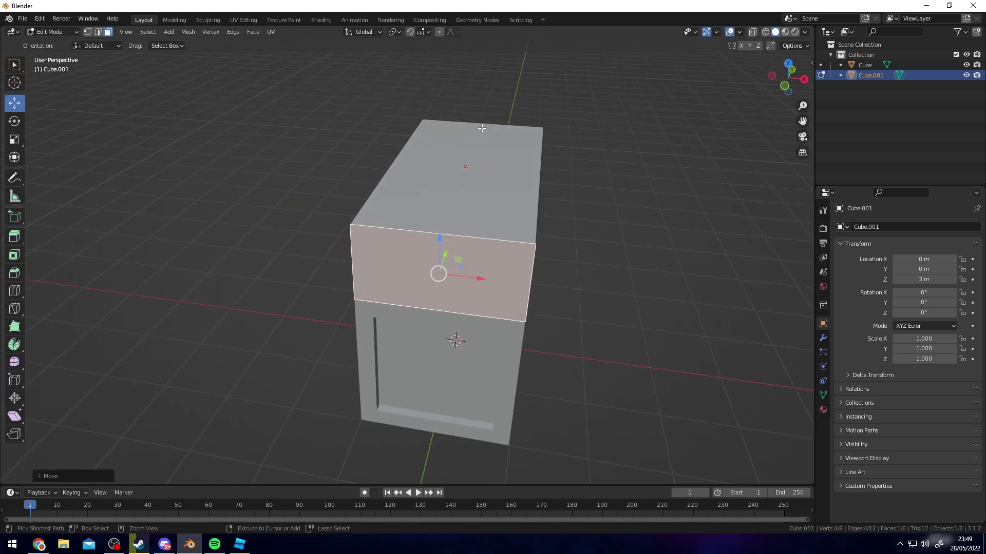
- Add a lengthwise loop cut through the lid's middle and raise its top edge into a ridge
key("ctrl+r")
left_click(482, 128)
left_click_drag(469, 127, 478, 95)
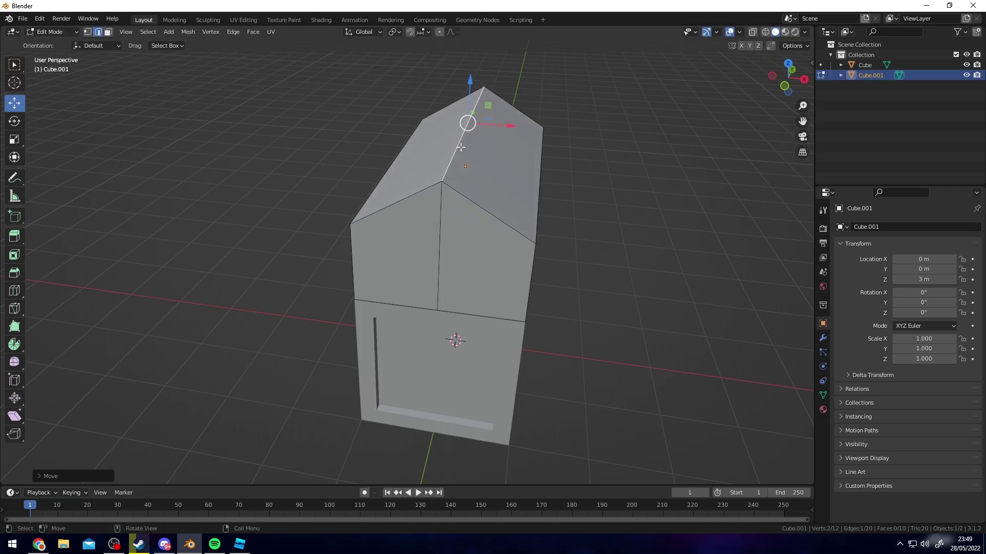
- Bevel the lid's ridge edge with several segments to round the top, and leave Edit Mode
key("ctrl+b")
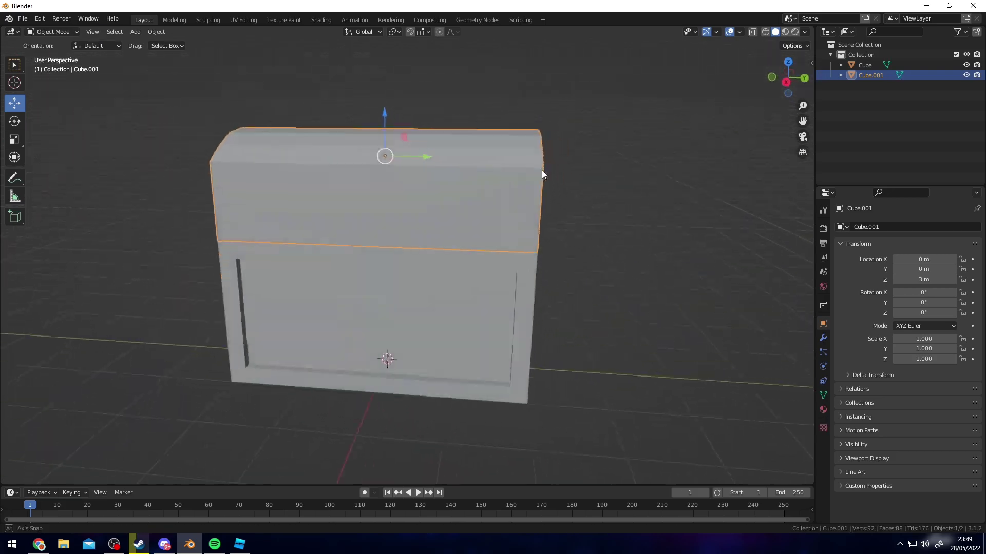
key("Tab")
middle_click_drag(541, 170, 525, 170)
- Add another cube in the front view and raise it to the seam between lid and box
key("KP_1")
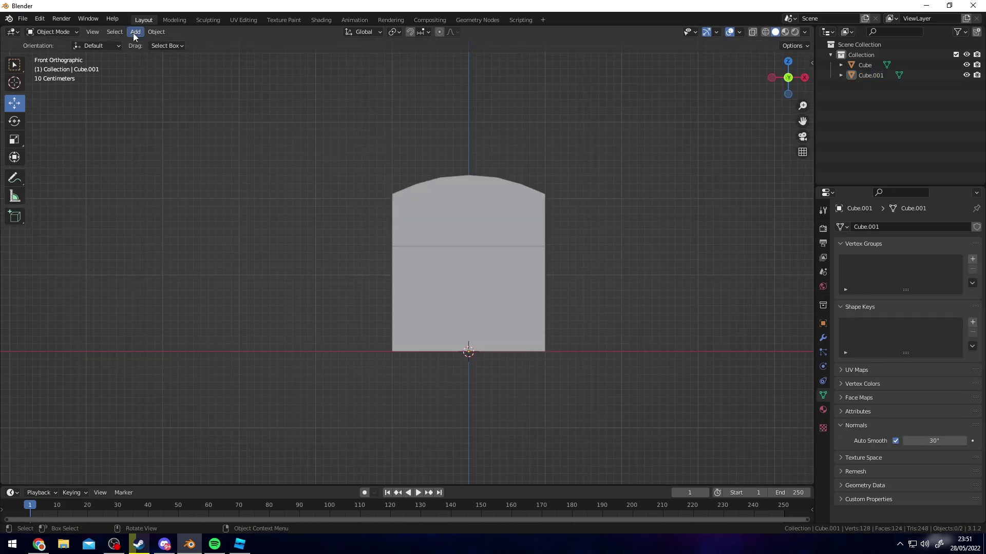
left_click(135, 32)
mouse_move(146, 42)
left_click(245, 54)
scroll(501, 229, "down", 5, "shift")
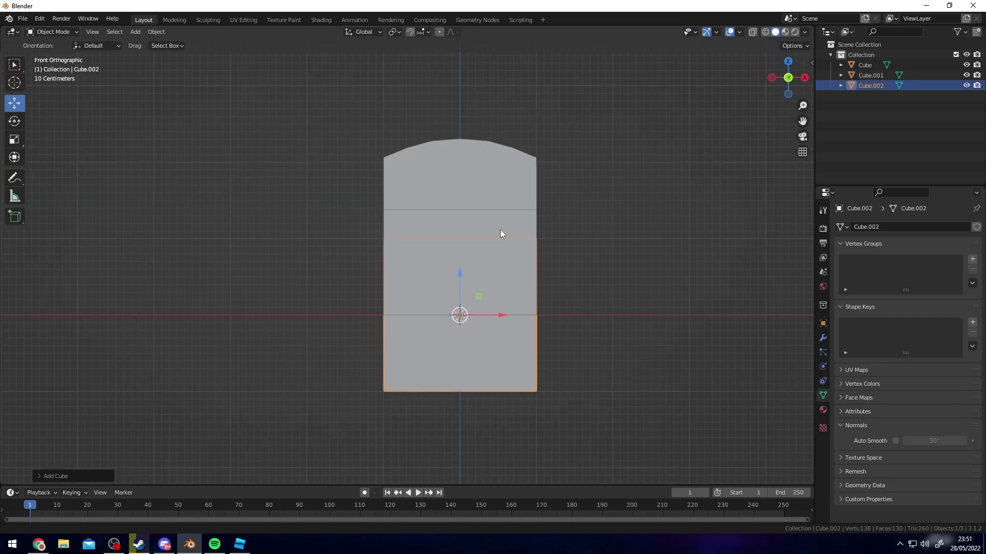
left_click_drag(465, 244, 497, 130)
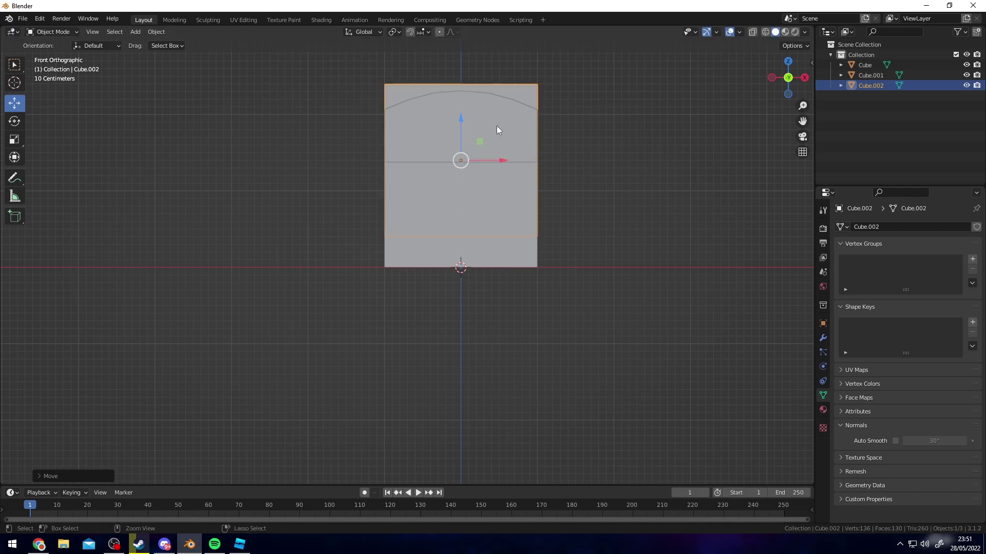
- Scale the new cube to 0.1 and move it onto the chest's negative X side at the seam
scroll(542, 89, "up", 2)
key("s")
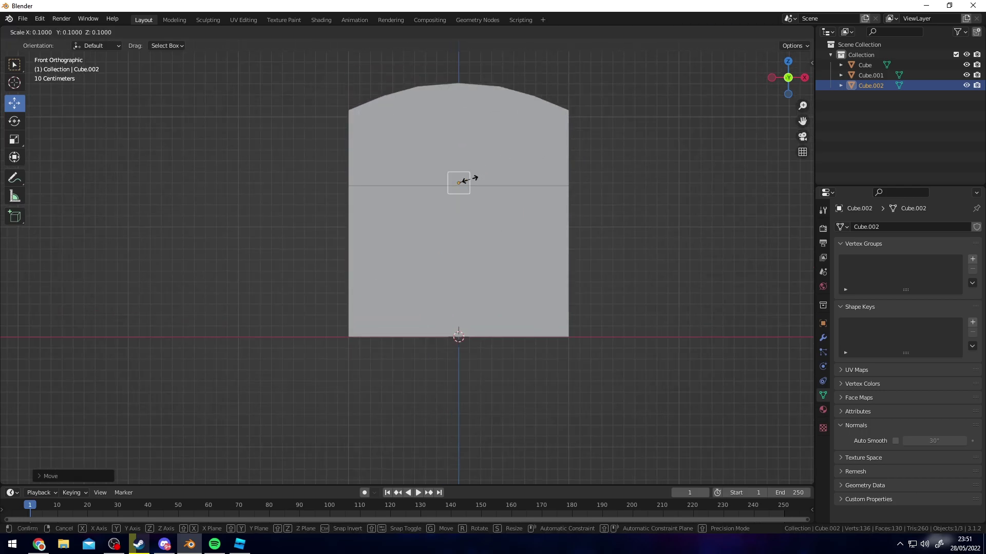
left_click(469, 180)
key("g")
left_click(349, 184)
- Stretch the small hinge block along Z to about 1.63 times and rescale its thickness along X
key("s")
key("z")
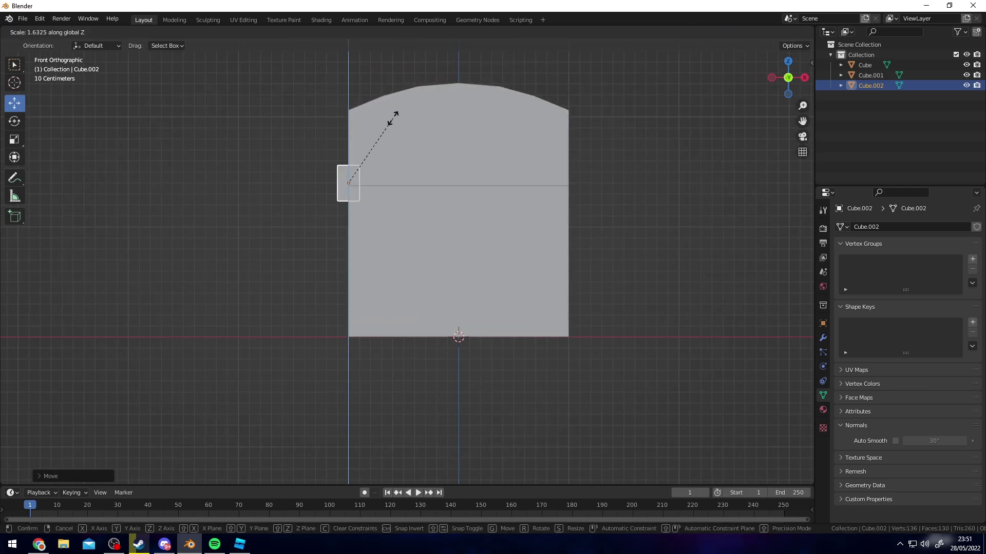
left_click(393, 119)
middle_click_drag(394, 120, 516, 202)
key("s")
key("x")
left_click(457, 177)
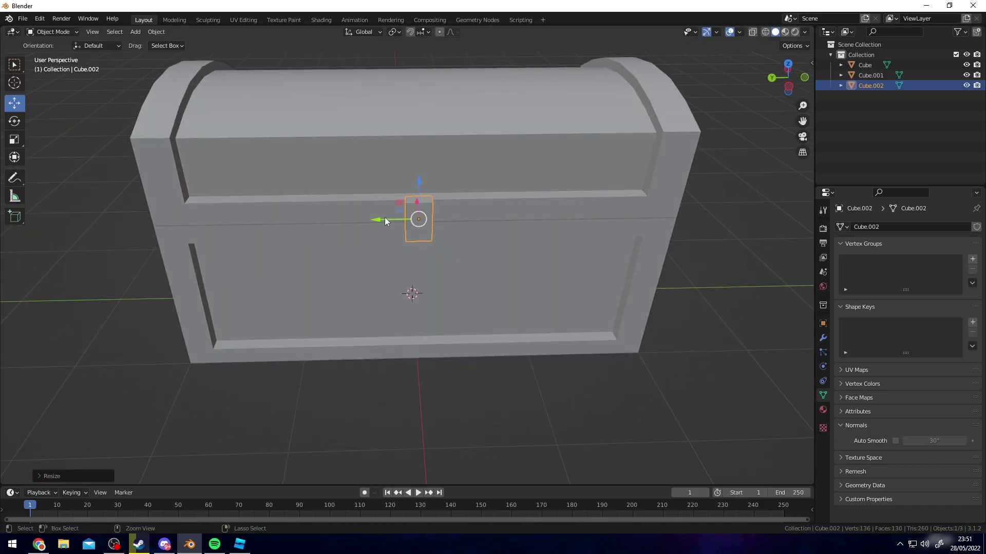
- Move the hinge block along Y toward one end of the chest, and duplicate it -2 m along Y
left_click_drag(385, 222, 259, 221)
key("shift+d")
key("y")
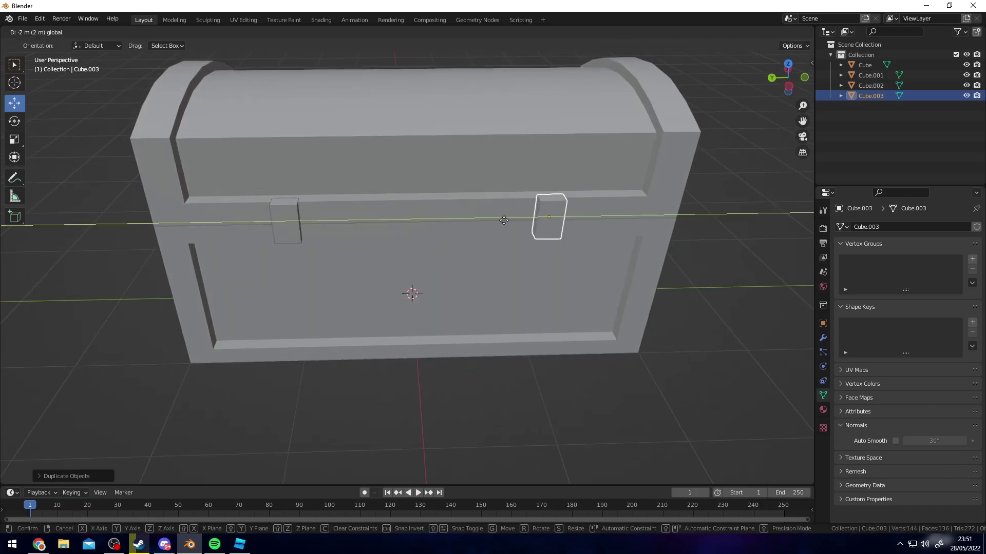
left_click(504, 220)
- Duplicate a hinge block and move the copy to the middle of the chest's opposite long side
middle_click_drag(503, 220, 413, 241)
scroll(415, 243, "down", 3)
key("shift+d")
right_click(416, 245)
left_click_drag(407, 260, 543, 268, "ctrl")
middle_click_drag(543, 268, 451, 244)
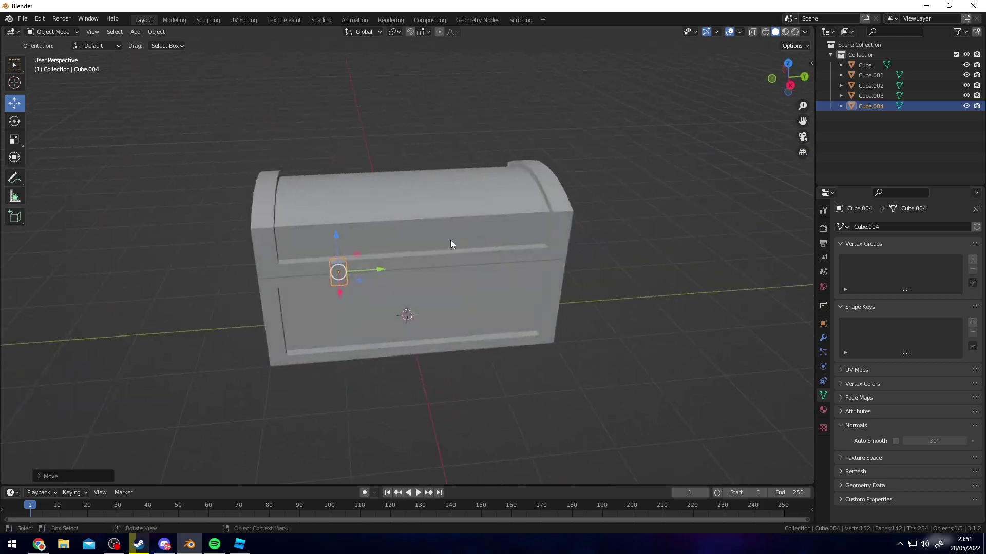
left_click_drag(380, 270, 445, 266)
- Enlarge the centered block into a lock plate, and inset and extrude its front face
key("s")
key("Tab")
key("i")
key("e")
key("Tab")
scroll(561, 240, "up", 2)
middle_click_drag(561, 240, 457, 214)
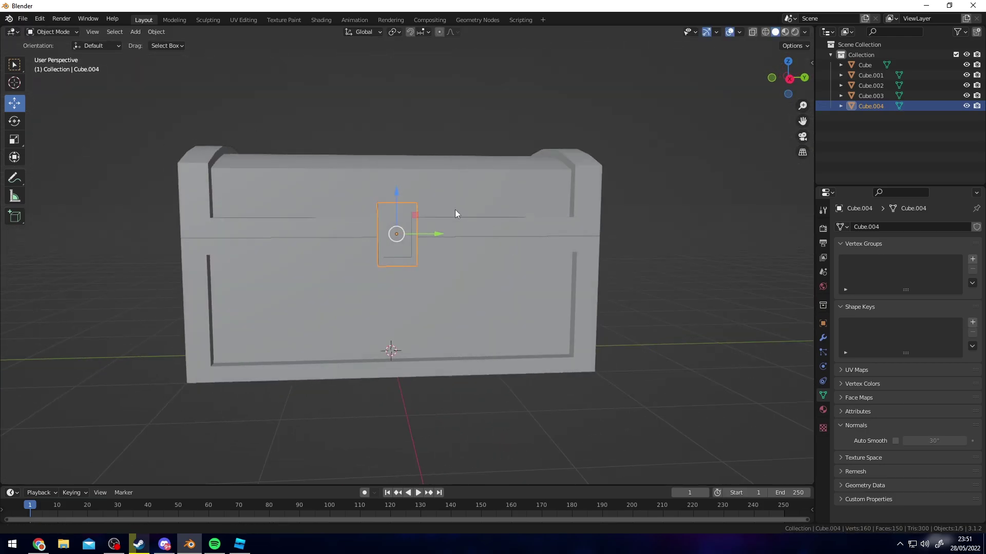
scroll(462, 216, "up", 3)
scroll(450, 241, "down", 3)
middle_click_drag(479, 180, 462, 216)
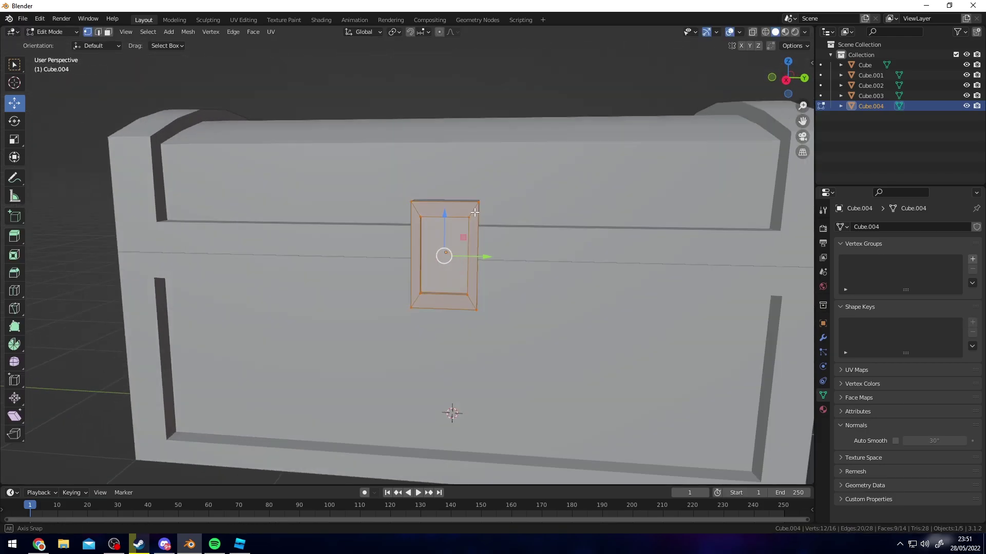
scroll(510, 219, "up", 2)
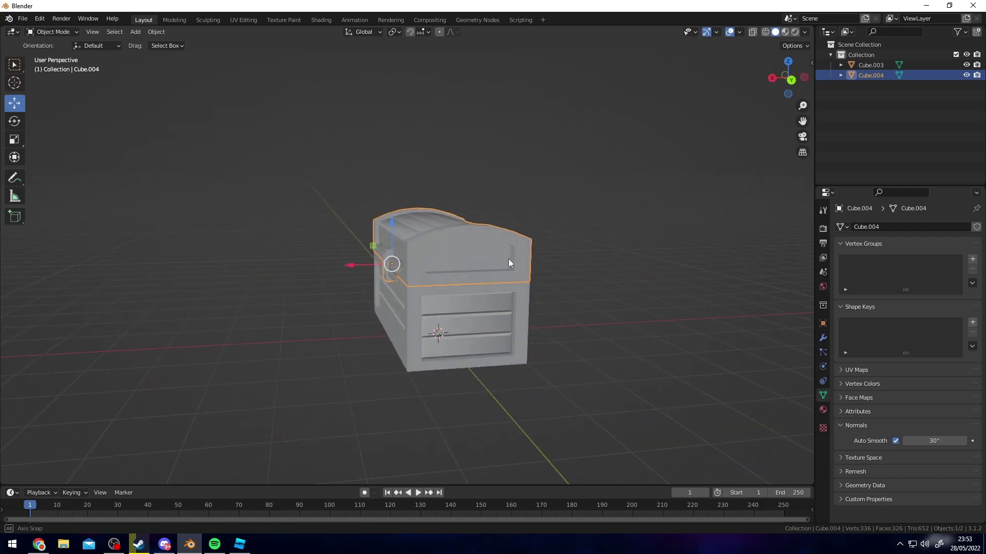
- Select the chest's base and lid in turn to check that they are separate objects
middle_click_drag(509, 259, 525, 235)
left_click(365, 301)
middle_click_drag(365, 302, 541, 253)
left_click(445, 251)
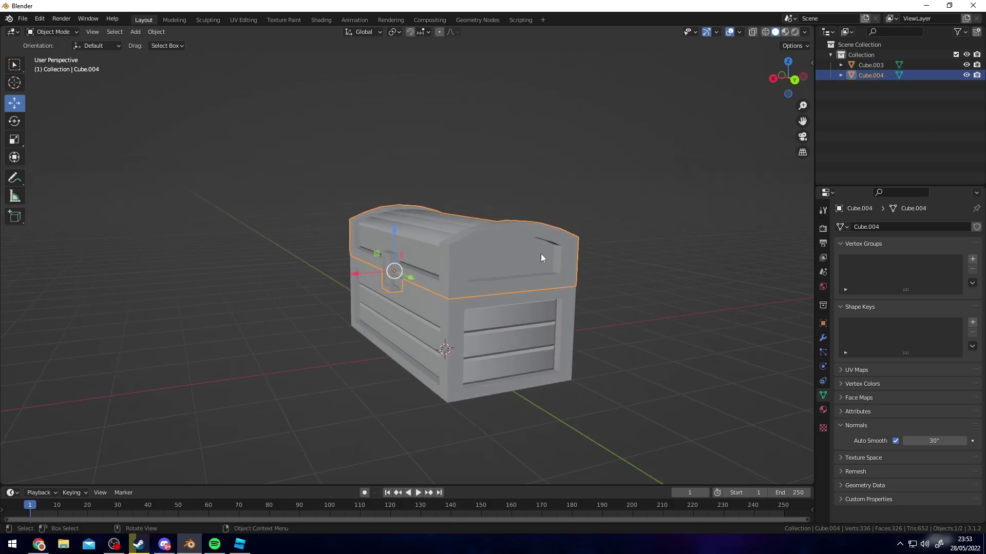
middle_click_drag(380, 275, 512, 230)
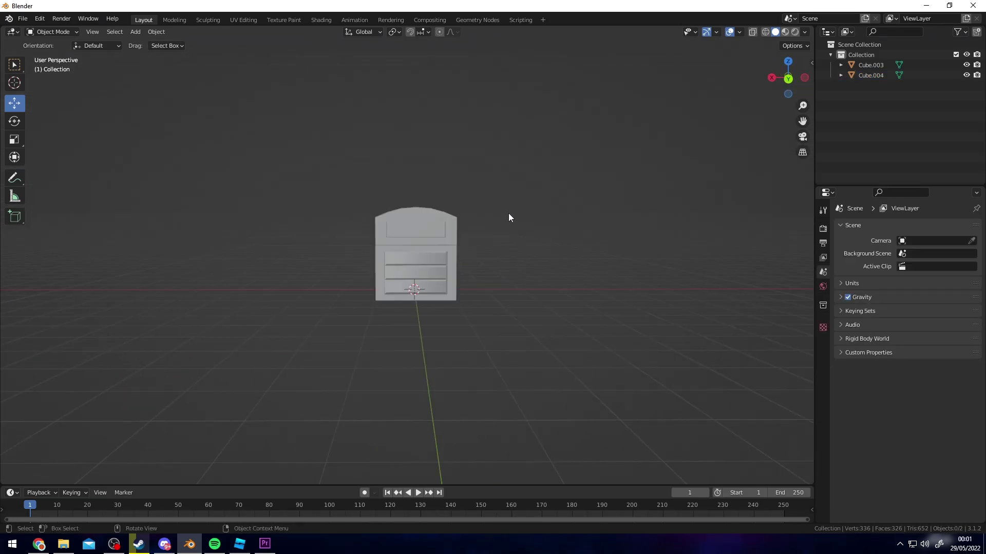
- Add an armature at the chest's base in the back orthographic view and switch to wireframe display
middle_click_drag(508, 213, 567, 198)
left_click(788, 79)
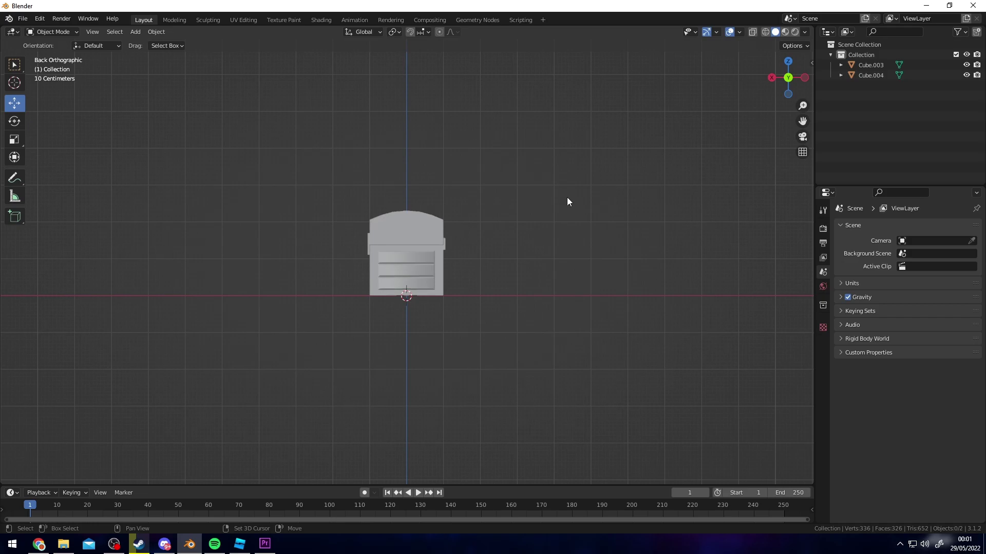
middle_click_drag(482, 156, 486, 150, "shift")
scroll(486, 154, "up", 2)
left_click(135, 31)
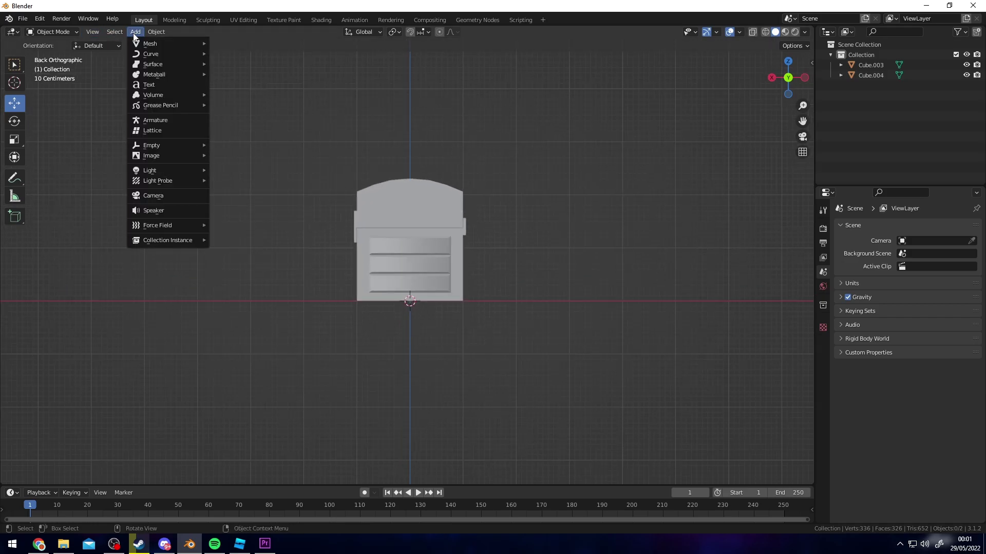
left_click(177, 120)
key("shift+z")
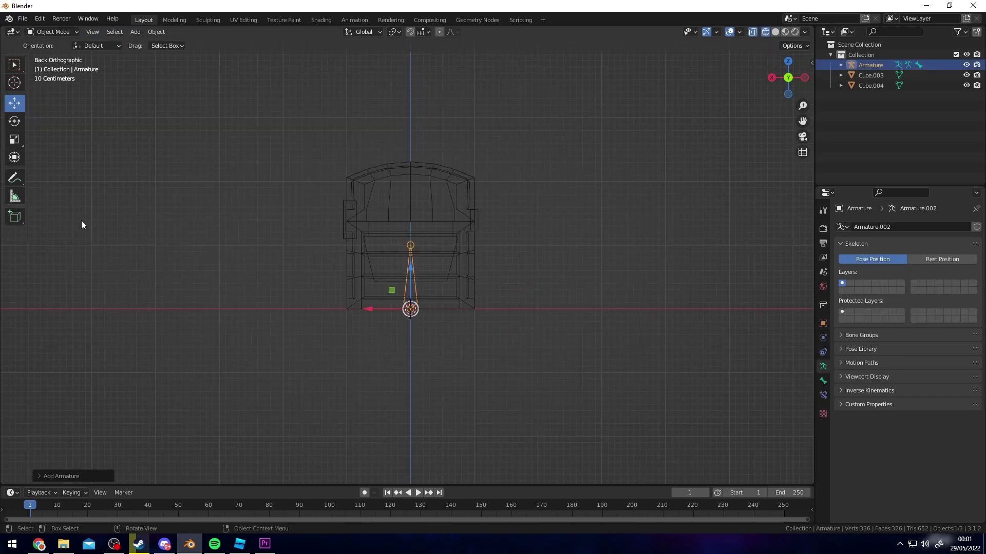
- Raise the tip of the armature's bone to the seam between the chest's base and lid
middle_click_drag(81, 220, 417, 268)
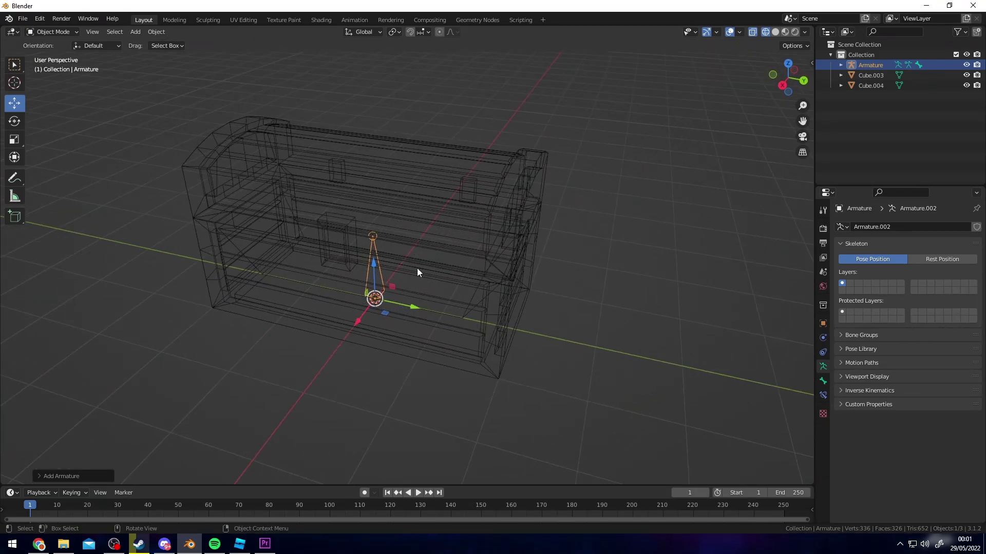
middle_click_drag(363, 297, 364, 309)
middle_click_drag(558, 261, 728, 128)
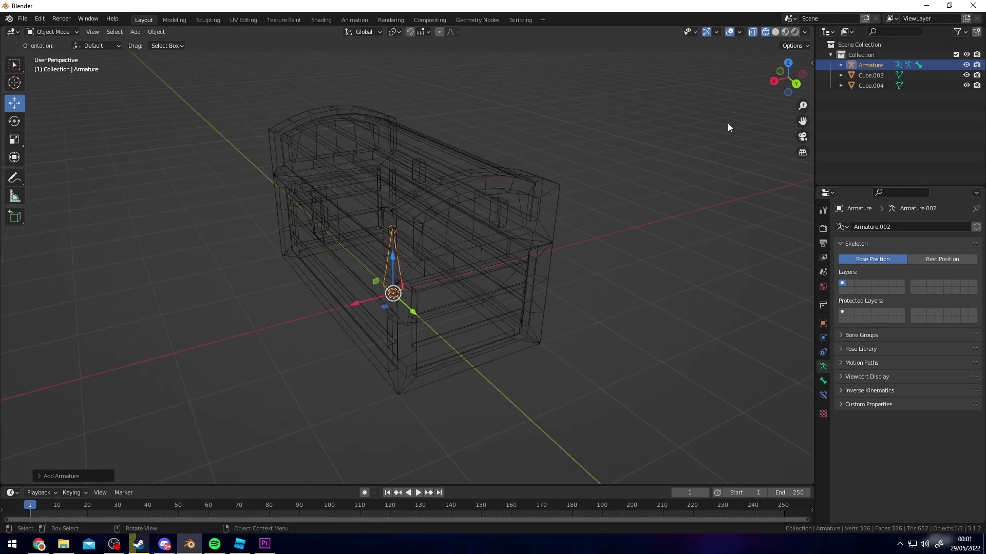
left_click(791, 82)
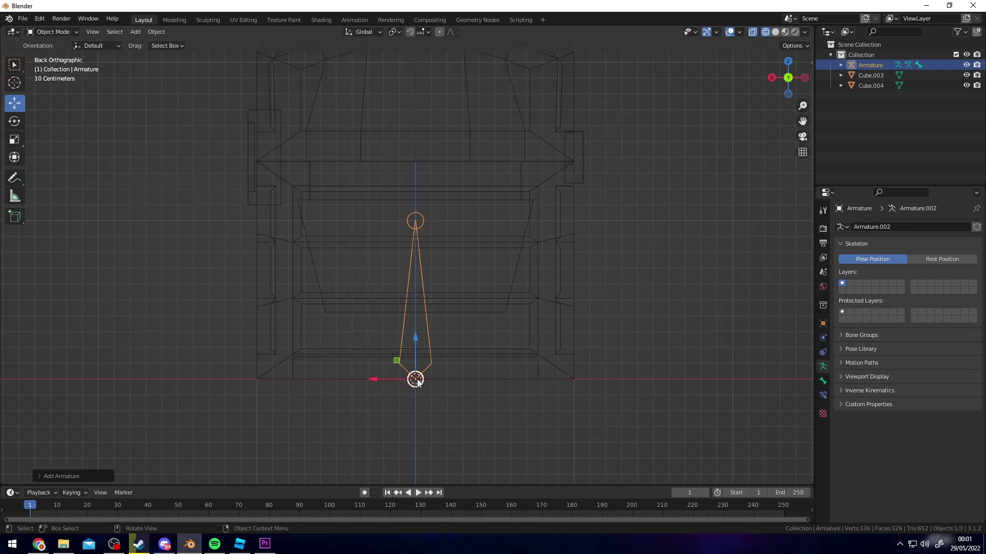
key("Tab")
key("shift+z")
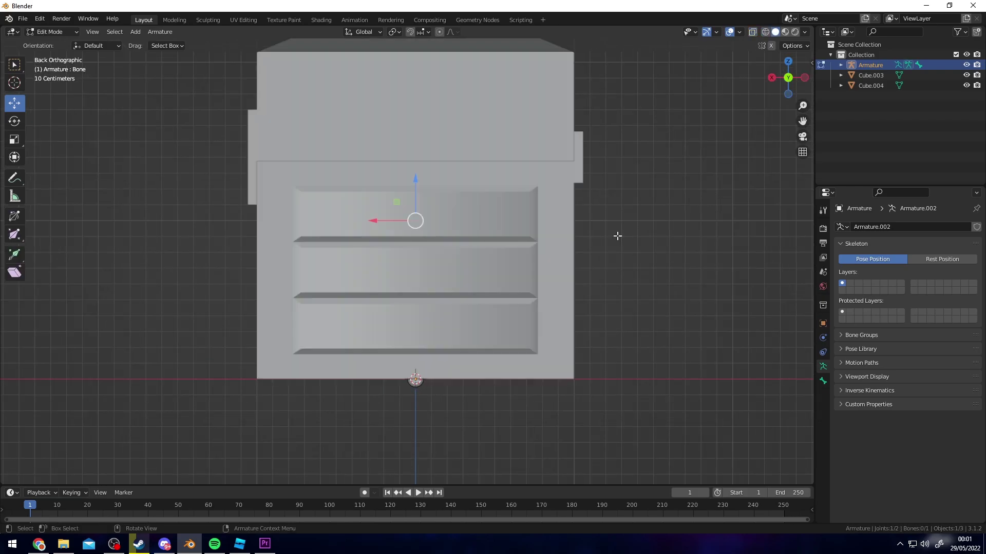
middle_click_drag(618, 236, 522, 174)
scroll(522, 174, "down", 1)
left_click(791, 82)
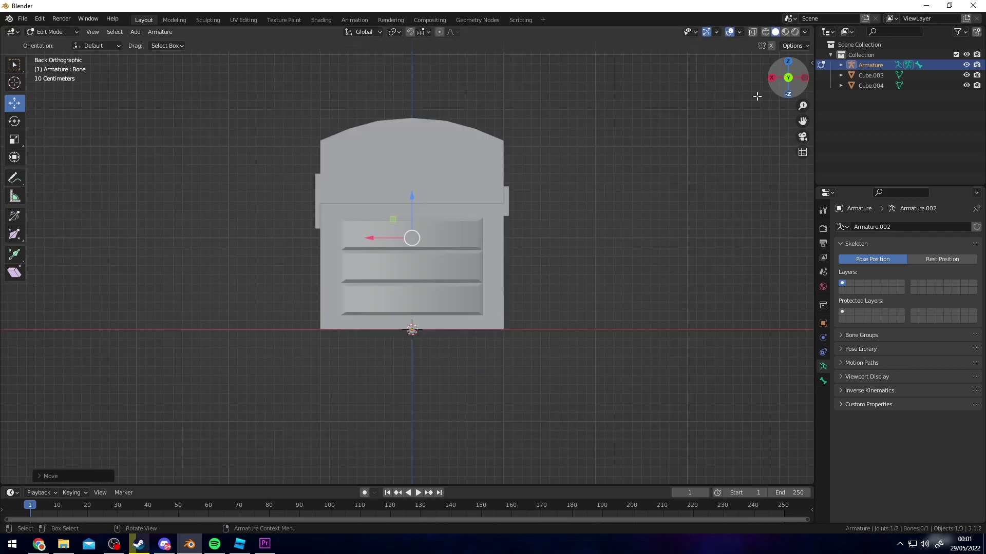
scroll(416, 189, "up", 2)
key("shift+z")
left_click_drag(412, 189, 417, 149)
scroll(565, 193, "down", 2)
key("shift+z")
key("Tab")
key("shift+z")
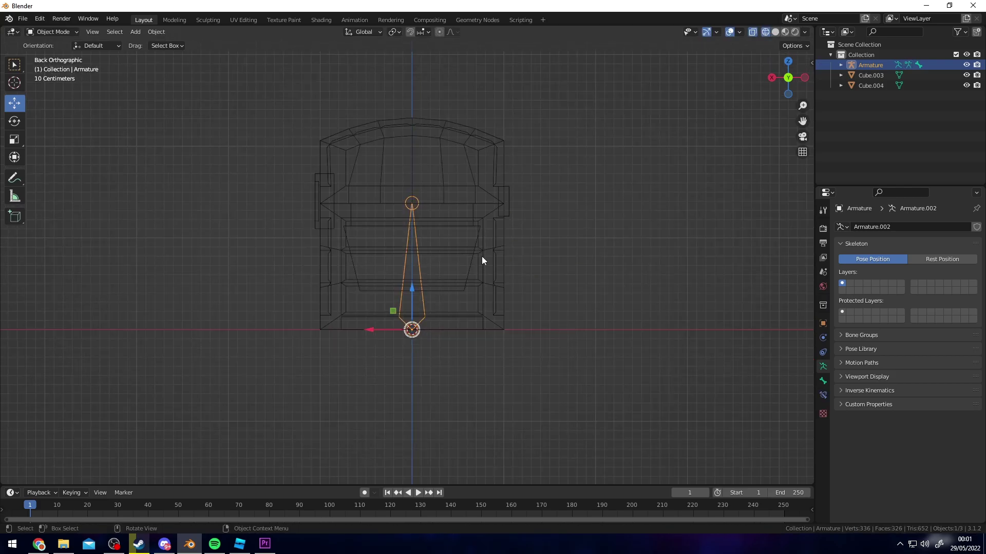
- Duplicate the armature and place the copy's root at the hinge where the lid meets the base
scroll(477, 258, "up", 4)
scroll(452, 251, "down", 3)
middle_click_drag(439, 223, 419, 262, "shift")
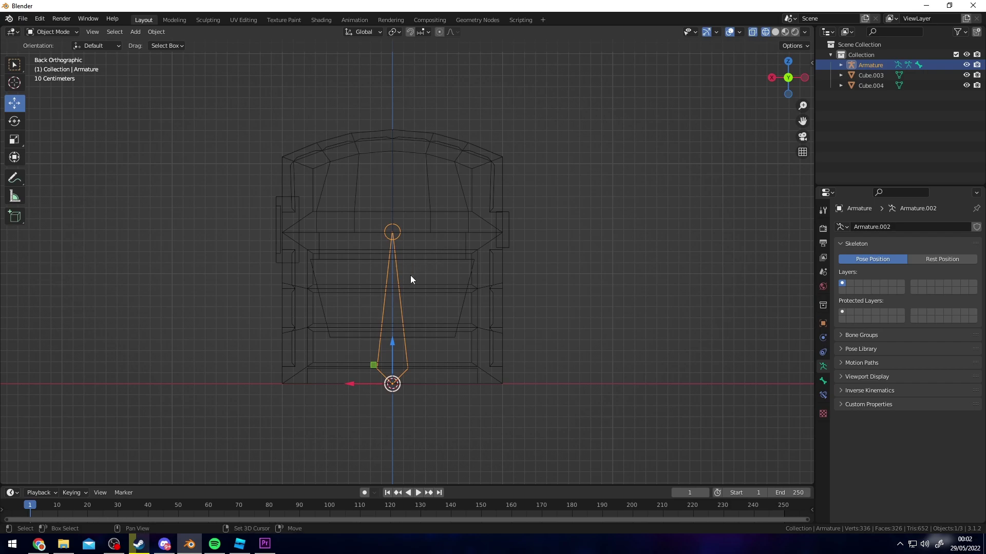
key("shift+d")
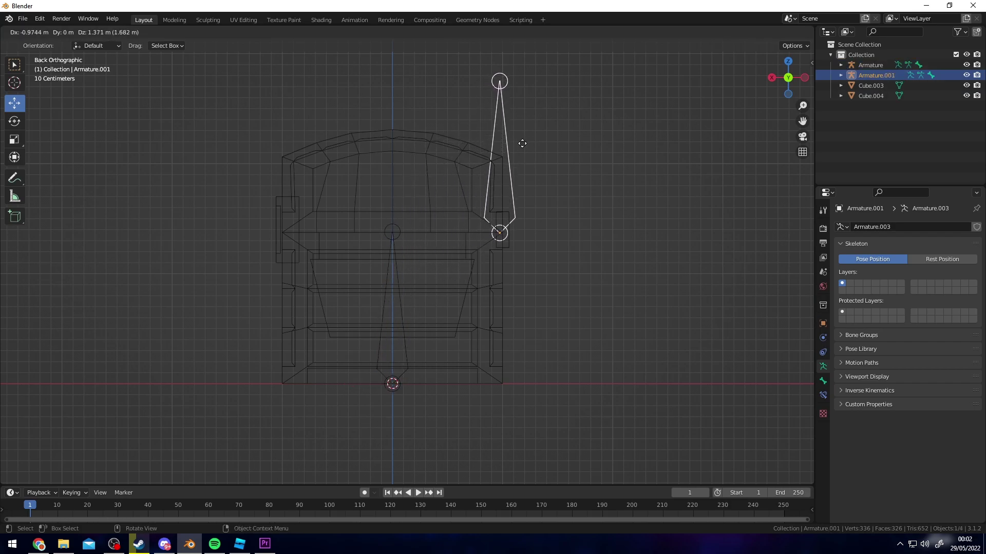
left_click(522, 143)
- Move the duplicated bone's tip to the top centre of the lid, leaving its root at the hinge
key("Tab")
middle_click_drag(522, 143, 517, 158, "shift")
left_click(494, 95)
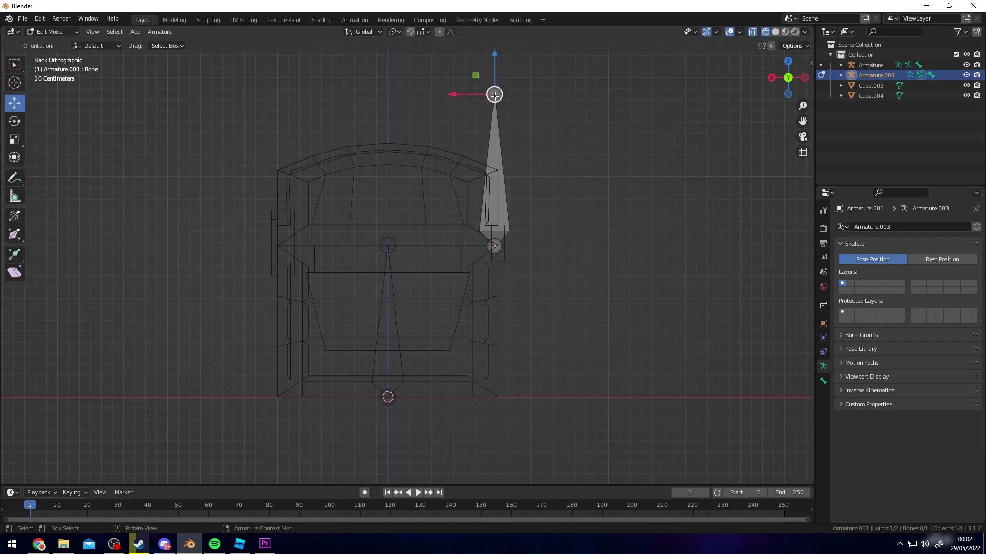
left_click_drag(494, 94, 387, 143)
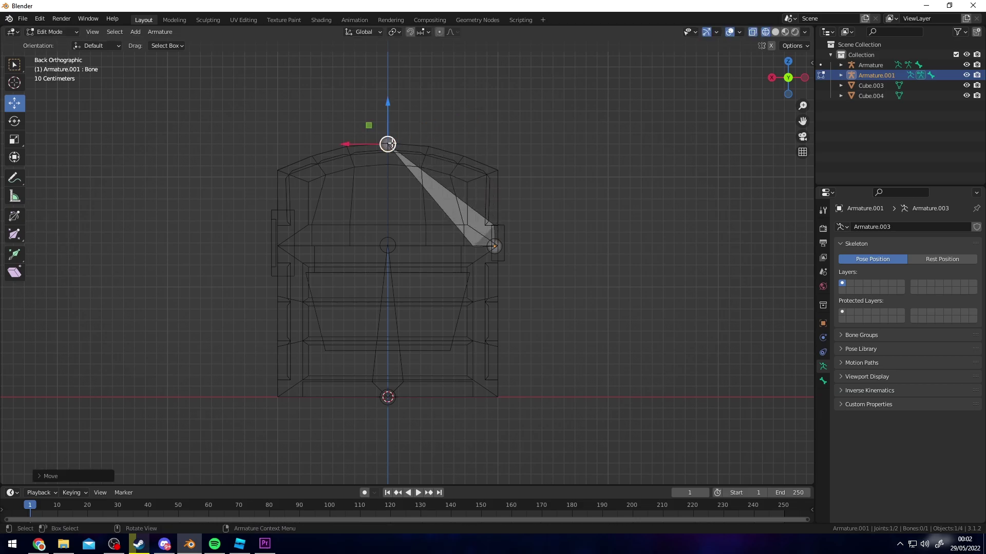
middle_click_drag(387, 143, 475, 254)
scroll(521, 246, "up", 2)
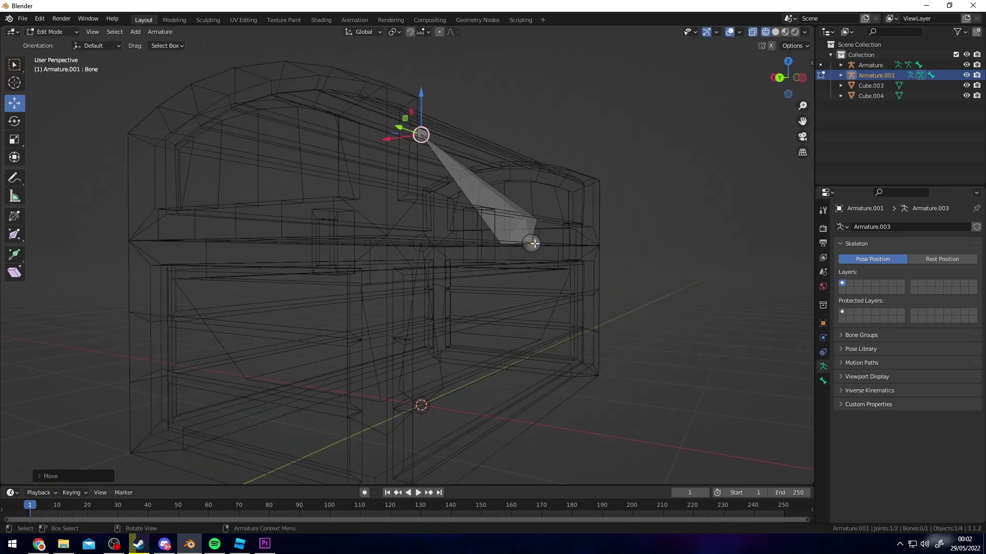
middle_click_drag(533, 240, 617, 217)
key("Tab")
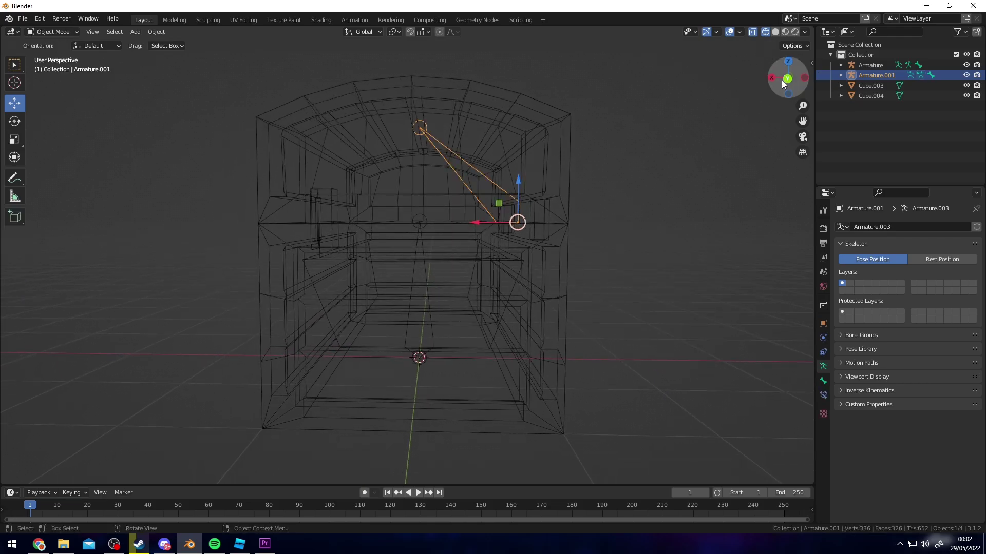
- Join the lid armature into the base armature as a single object
left_click(781, 80)
scroll(390, 241, "up", 2)
left_click(425, 262)
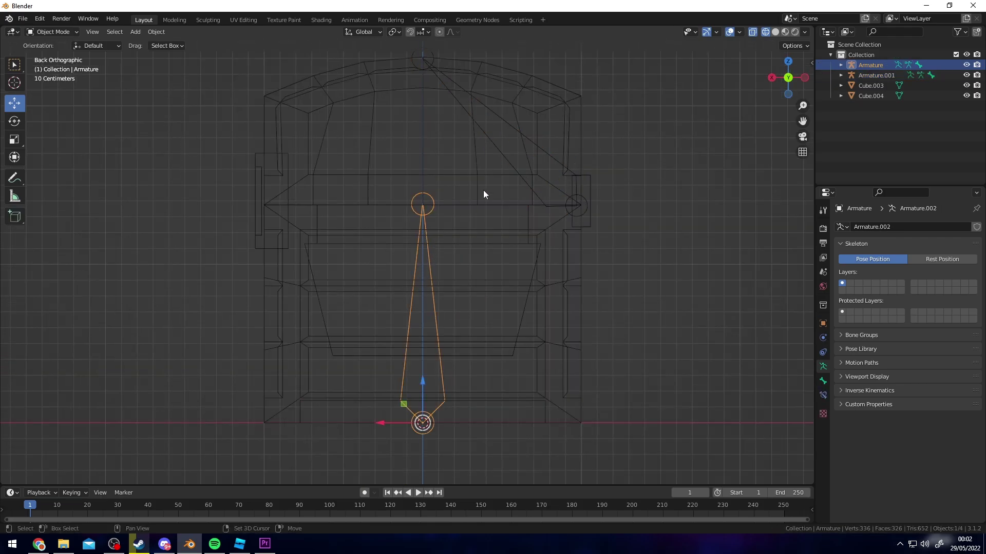
left_click(505, 162)
left_click(428, 259, "shift")
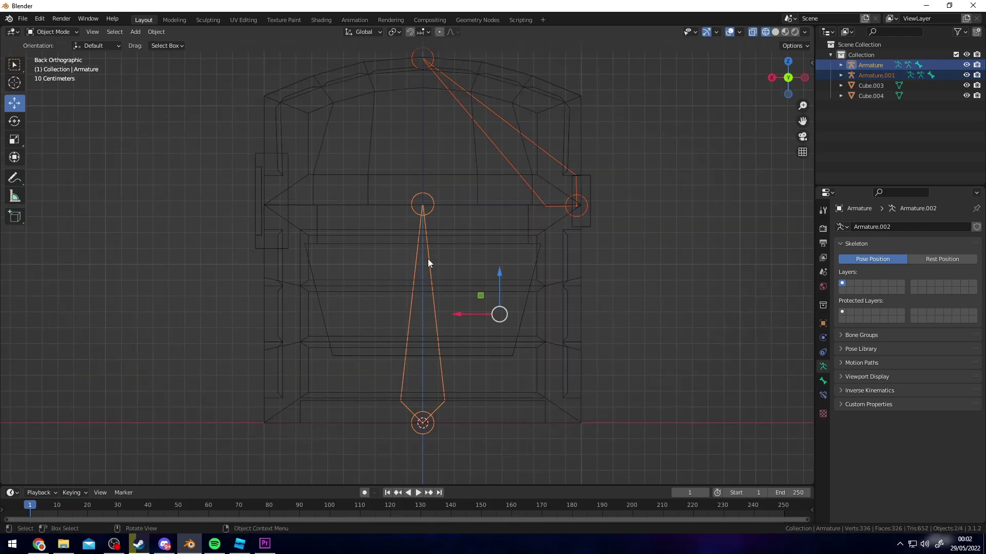
key("ctrl+j")
- Parent the lid bone to the base bone in Edit Mode with Keep Offset
key("Tab")
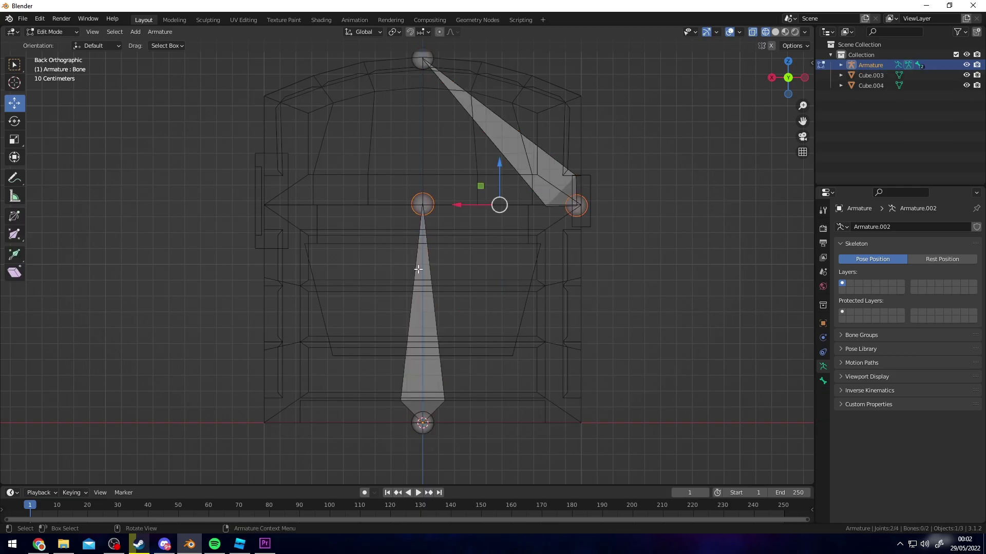
left_click(419, 269)
left_click(514, 141)
scroll(432, 243, "down", 2)
left_click(416, 274)
left_click(477, 180)
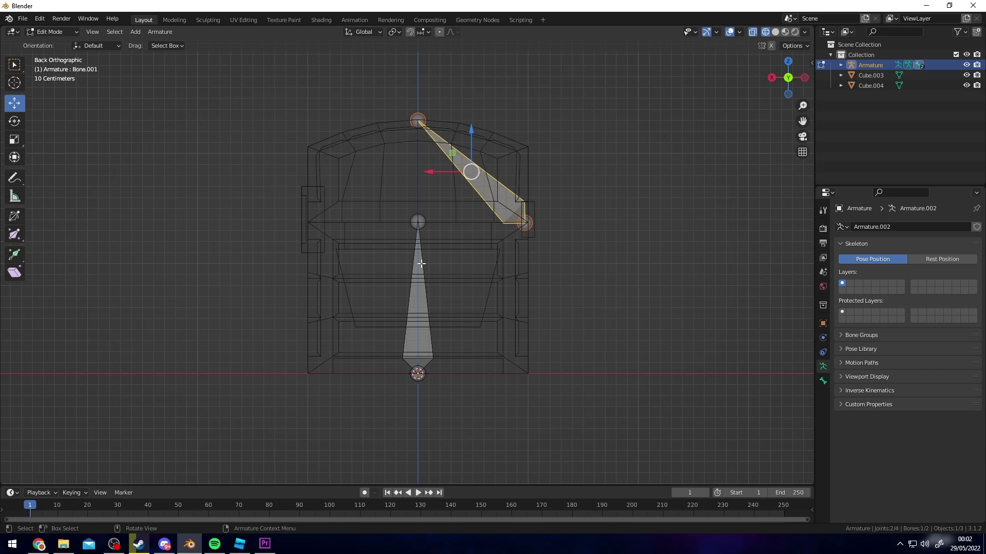
left_click(422, 263)
left_click(477, 176, "shift")
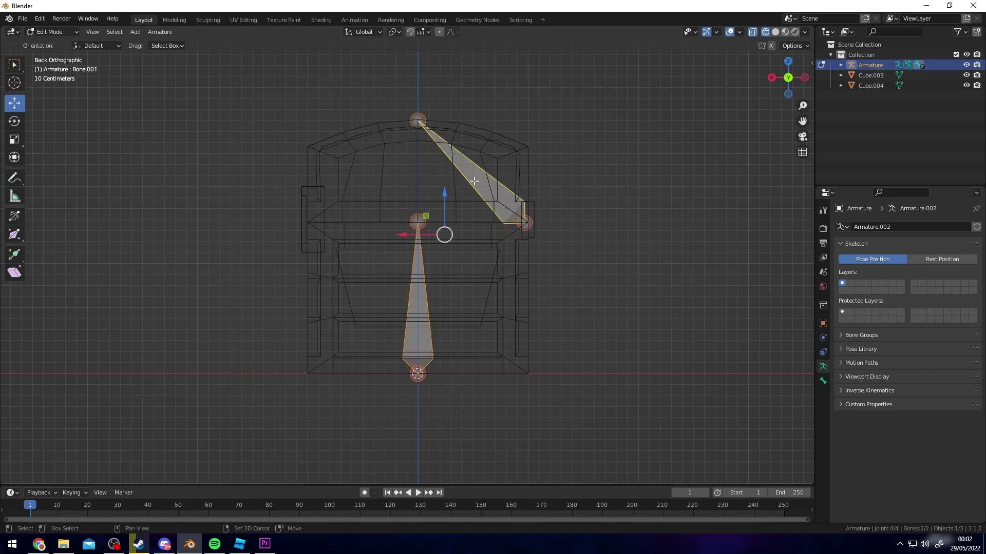
left_click(438, 266)
left_click(473, 179, "shift")
left_click(420, 265, "shift")
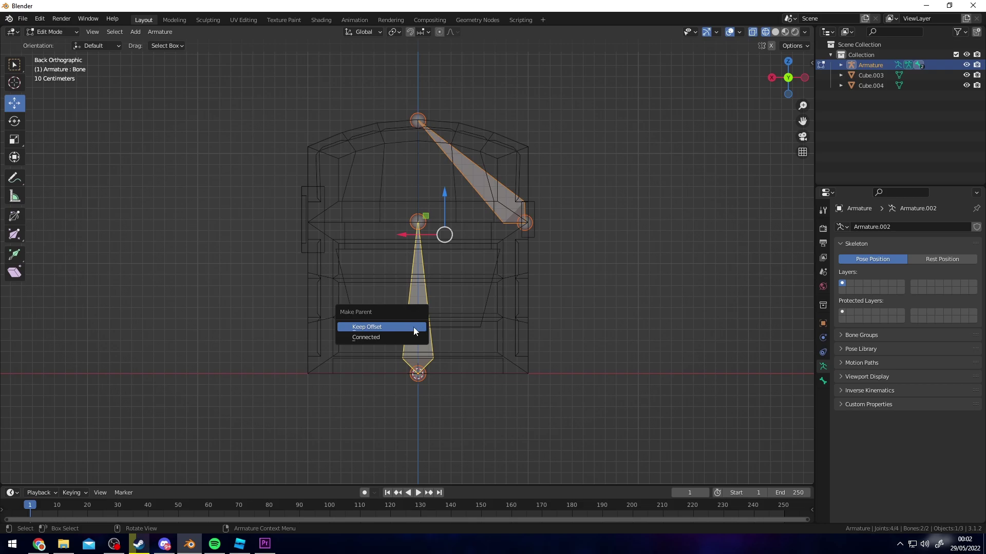
left_click(386, 328)
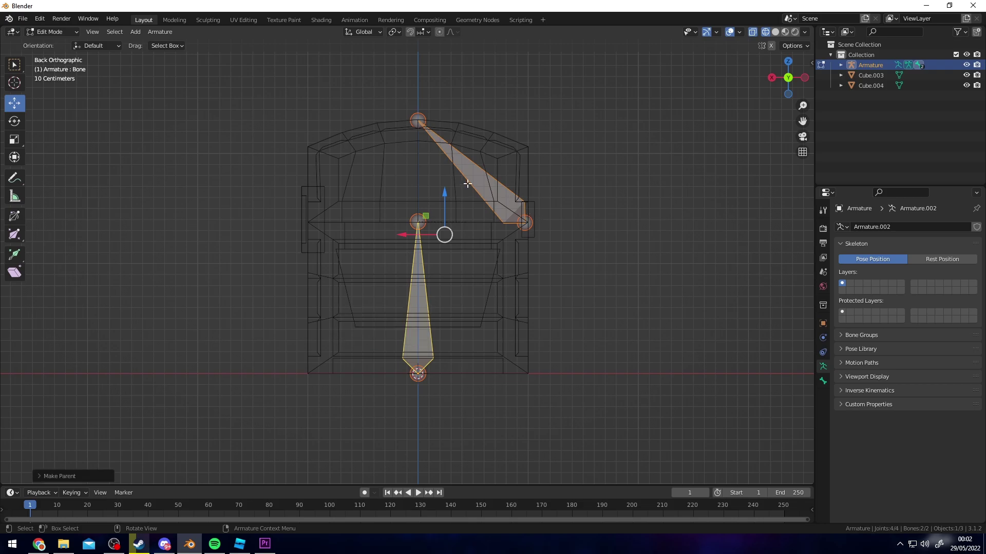
- Try moving the base bone's tip to check its link to the lid bone, and undo the move
key("Tab")
key("Tab")
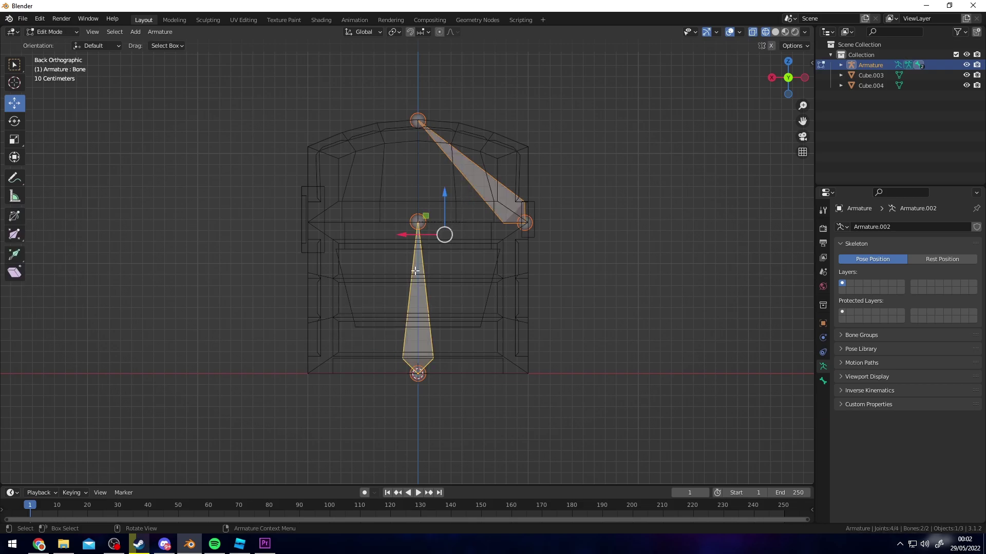
left_click(502, 207)
left_click_drag(421, 228, 473, 272)
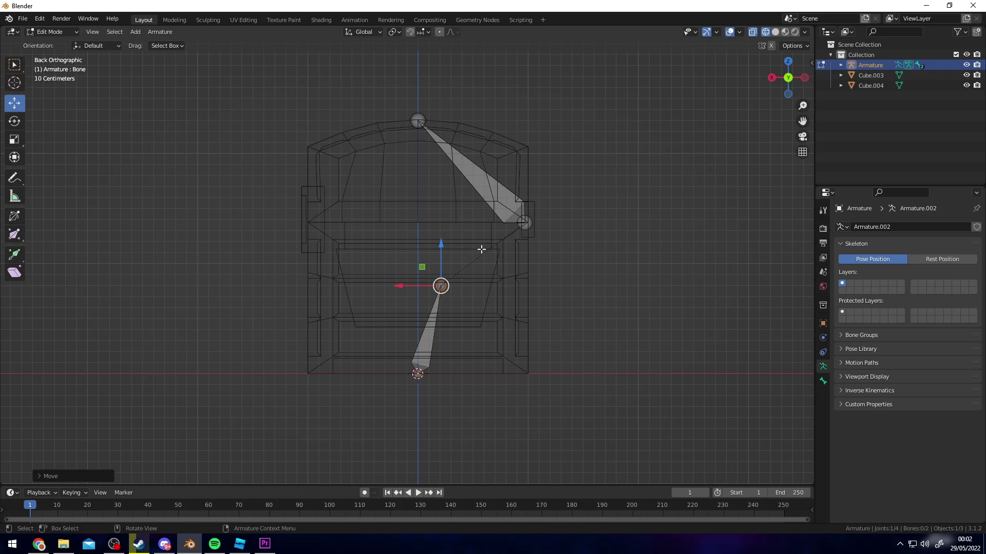
key("ctrl+z")
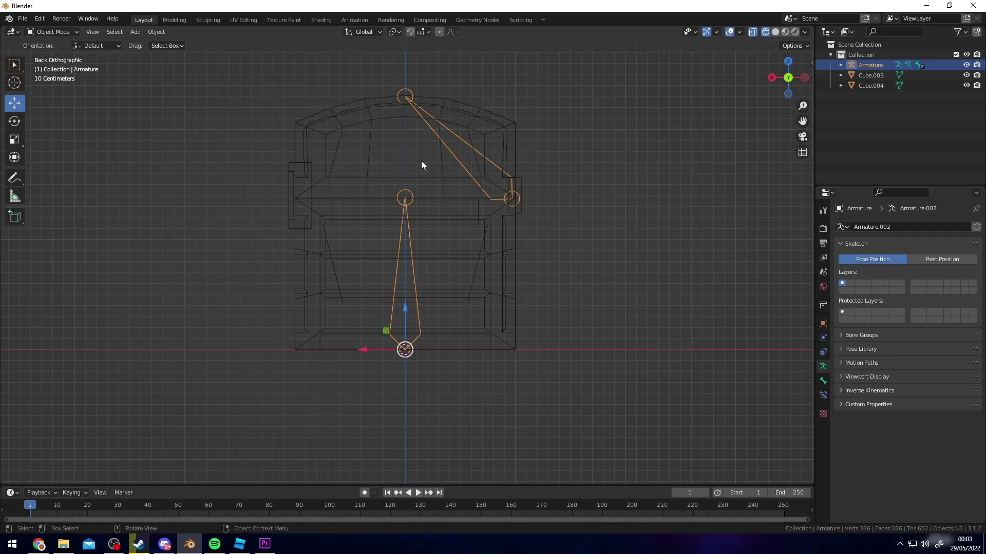
- Select the base mesh, the lid mesh and finally the armature, and parent both meshes to the armature
left_click(356, 124)
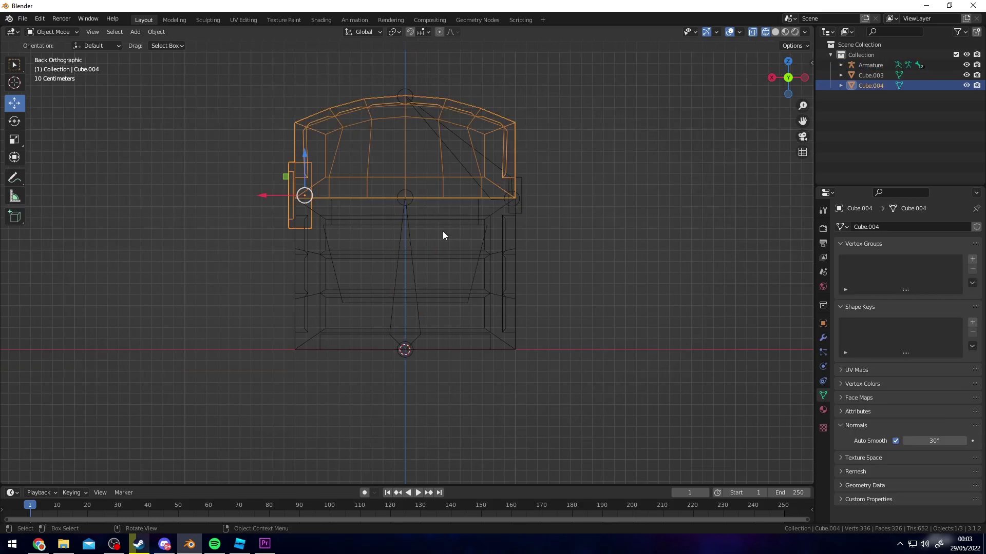
left_click(472, 218)
left_click(443, 178, "shift")
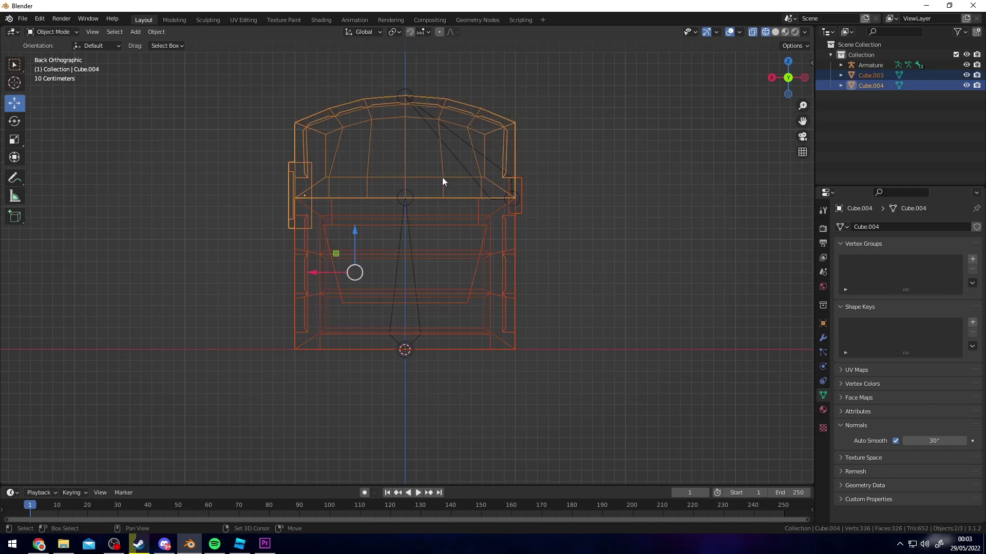
left_click(409, 237, "shift")
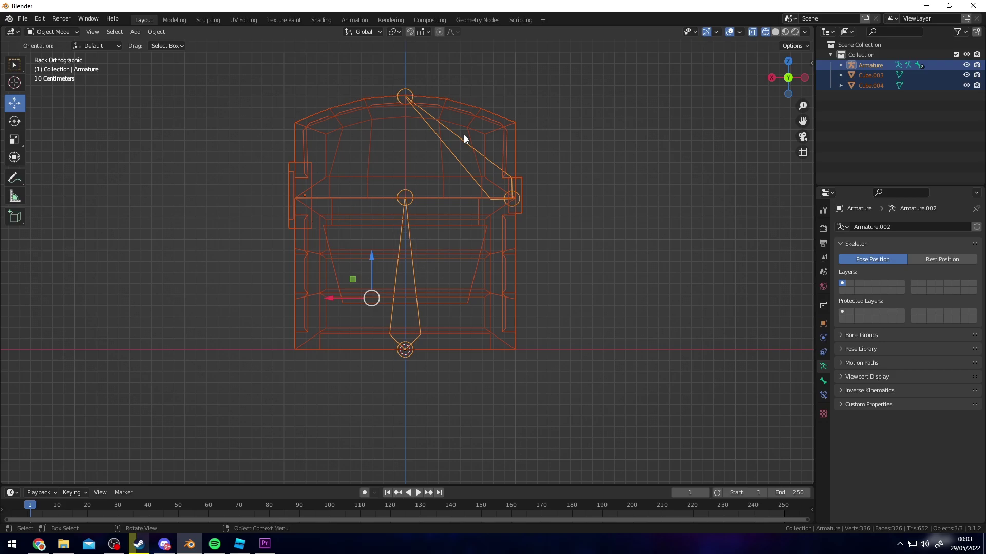
key("ctrl+p")
left_click(366, 285)
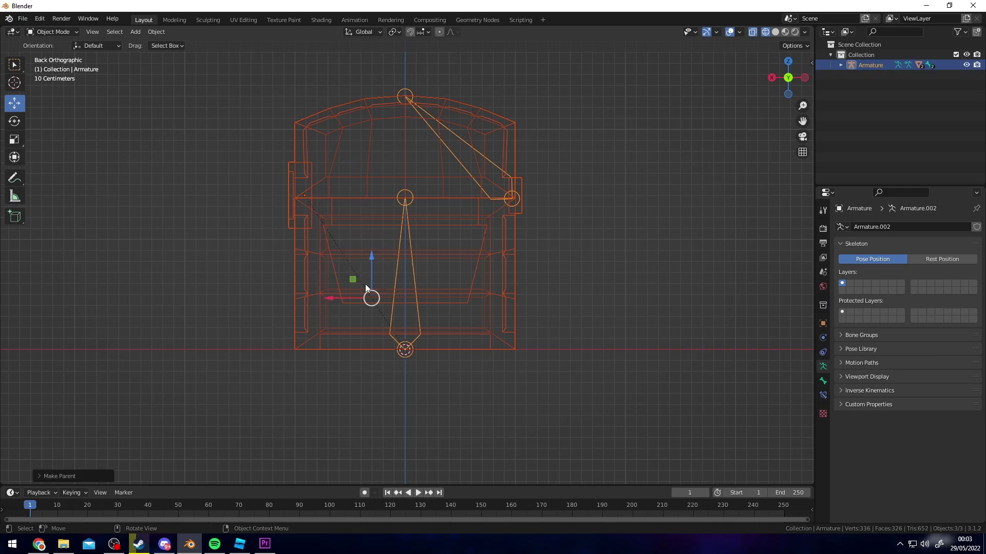
- Switch the armature to Pose Mode in the back view and try rotating the lid bone about the X axis
middle_click_drag(457, 198, 547, 159)
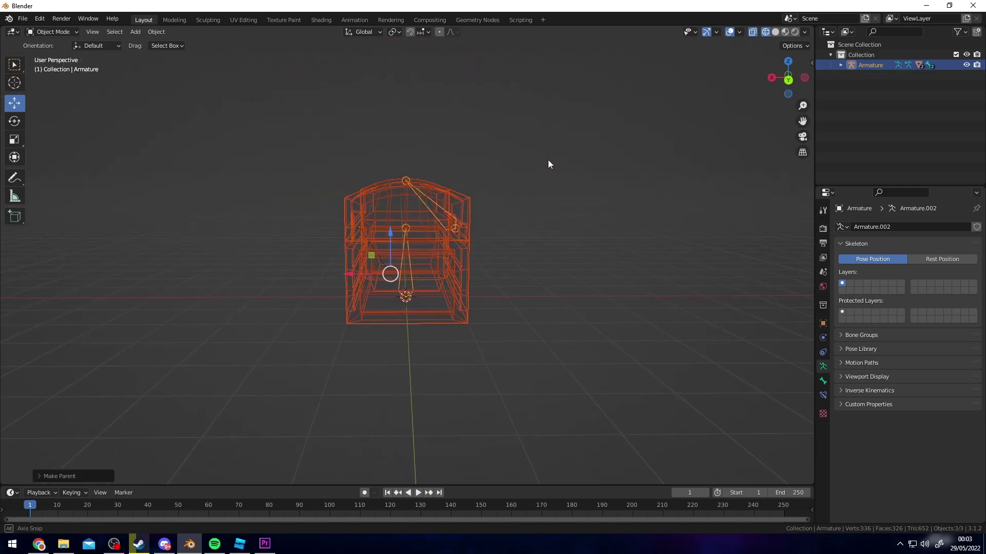
left_click(788, 80)
scroll(441, 156, "up", 5)
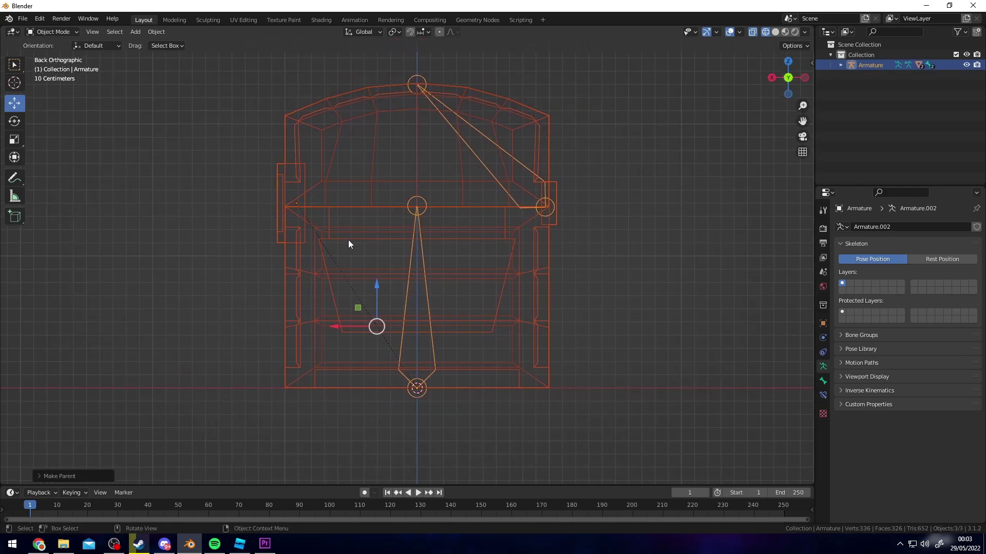
middle_click_drag(318, 176, 297, 167, "shift")
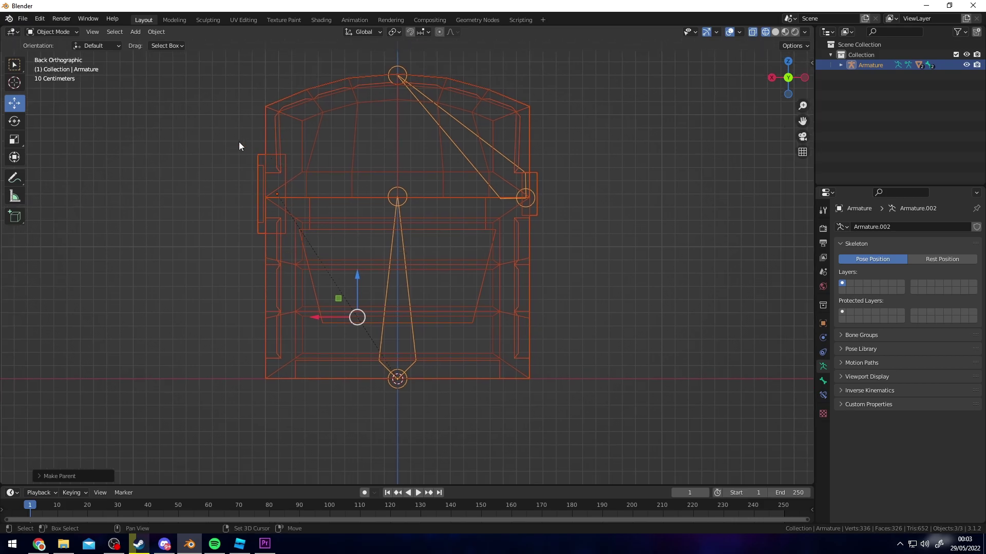
left_click(66, 32)
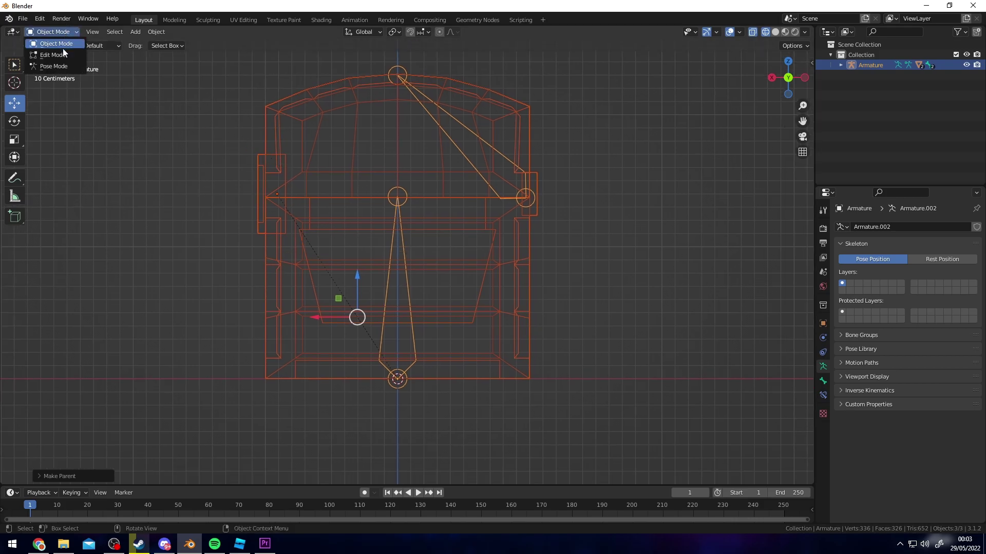
left_click(59, 61)
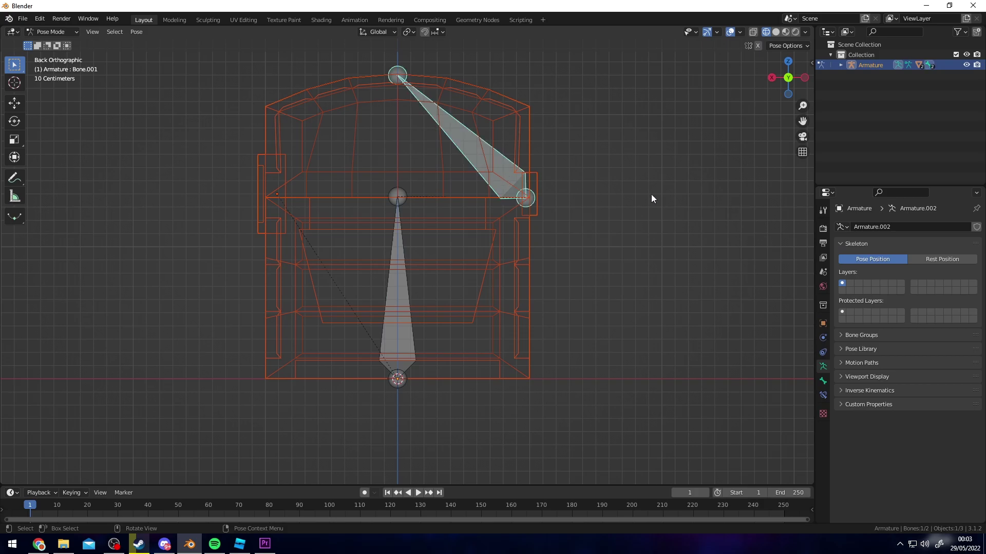
key("r")
key("x")
right_click(618, 229)
middle_click_drag(632, 224, 575, 207)
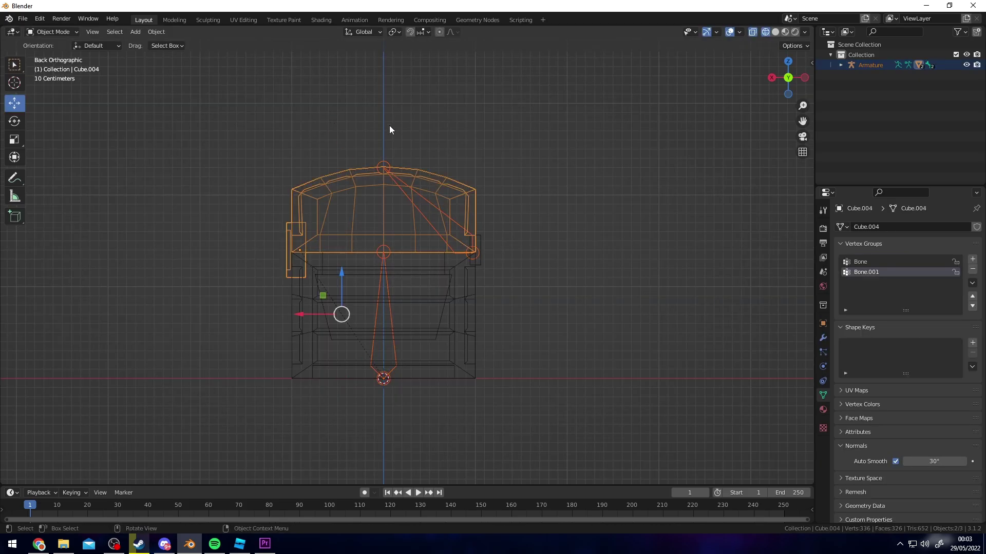
- Select the armature and the lid mesh, with the lid active, and switch the lid to Weight Paint mode
middle_click_drag(413, 187, 446, 196, "shift")
scroll(393, 184, "up", 1)
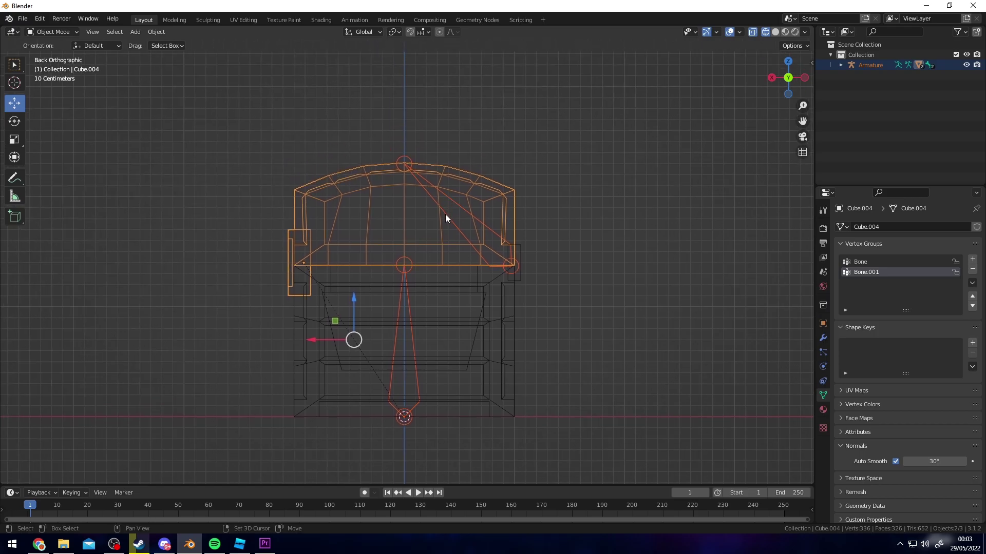
left_click(430, 199, "shift")
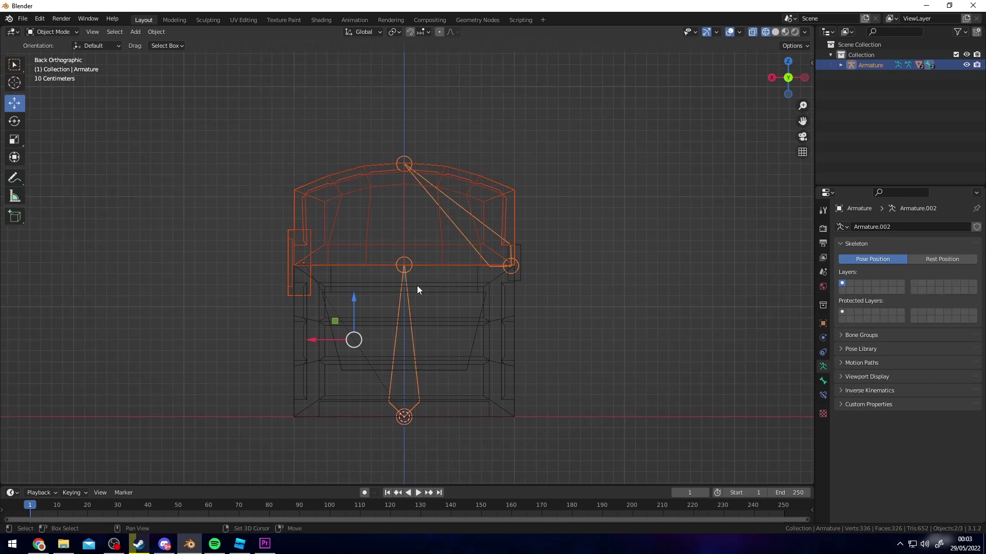
left_click(444, 167, "shift")
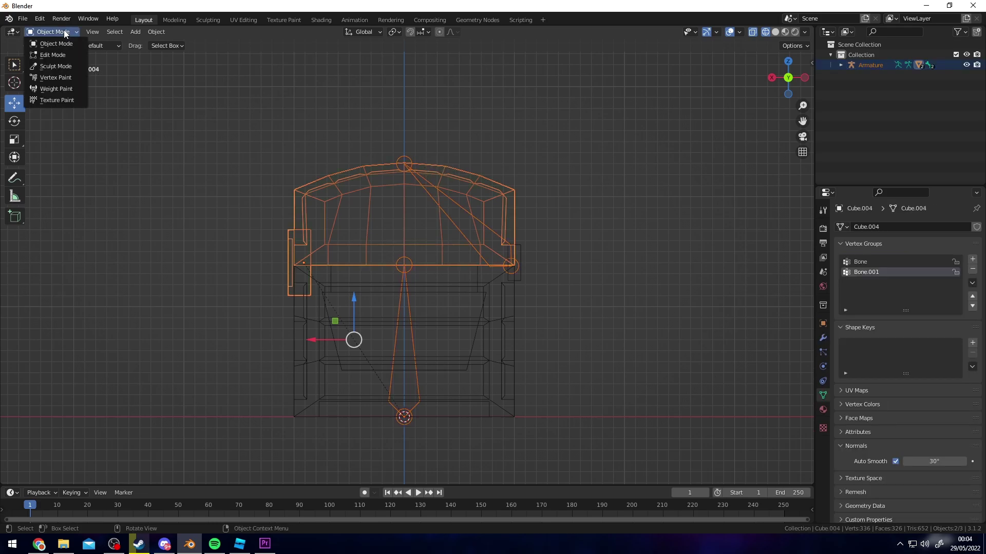
left_click(58, 89)
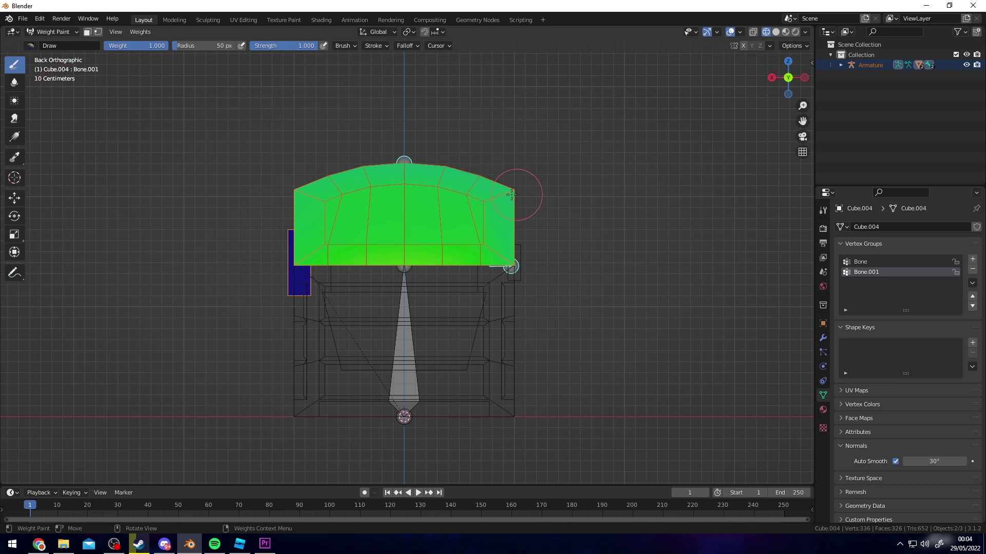
- Paint the end of the lid at weight 1.000 for Bone.001 with a 50 px brush
mouse_move(477, 186)
middle_mouse_down()
mouse_move(511, 206)
mouse_move(488, 218)
mouse_move(523, 236)
mouse_move(479, 202)
mouse_move(432, 197)
mouse_move(484, 222)
mouse_move(285, 169)
middle_mouse_up()
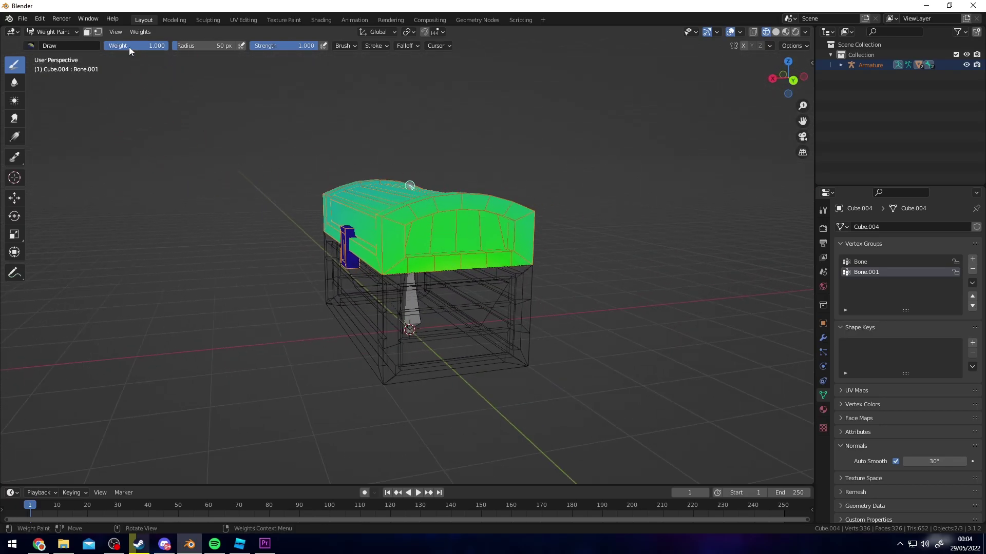
left_click_drag(147, 43, 83, 43)
mouse_move(390, 191)
middle_mouse_down()
mouse_move(423, 193)
mouse_move(420, 255)
middle_mouse_up()
left_click_drag(374, 250, 370, 193)
middle_click_drag(399, 229, 393, 243)
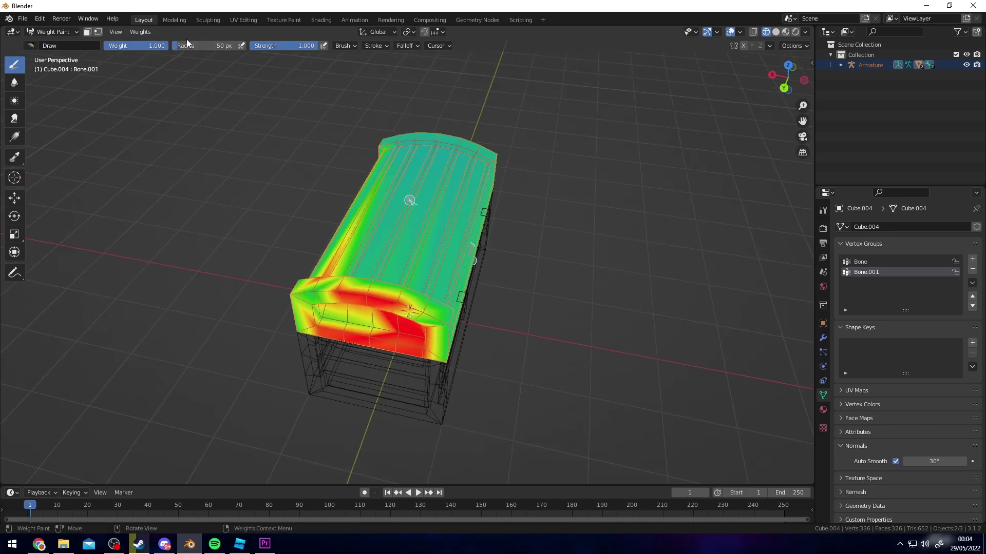
- Enlarge the brush radius to 500 px, paint the rest of the lid at weight 1.000, and return to Object Mode
mouse_move(340, 165)
middle_mouse_down()
mouse_move(389, 273)
mouse_move(374, 249)
mouse_move(406, 241)
mouse_move(440, 272)
mouse_move(428, 205)
mouse_move(452, 233)
mouse_move(438, 179)
mouse_move(404, 224)
middle_mouse_up()
left_click(365, 263)
left_click(333, 192)
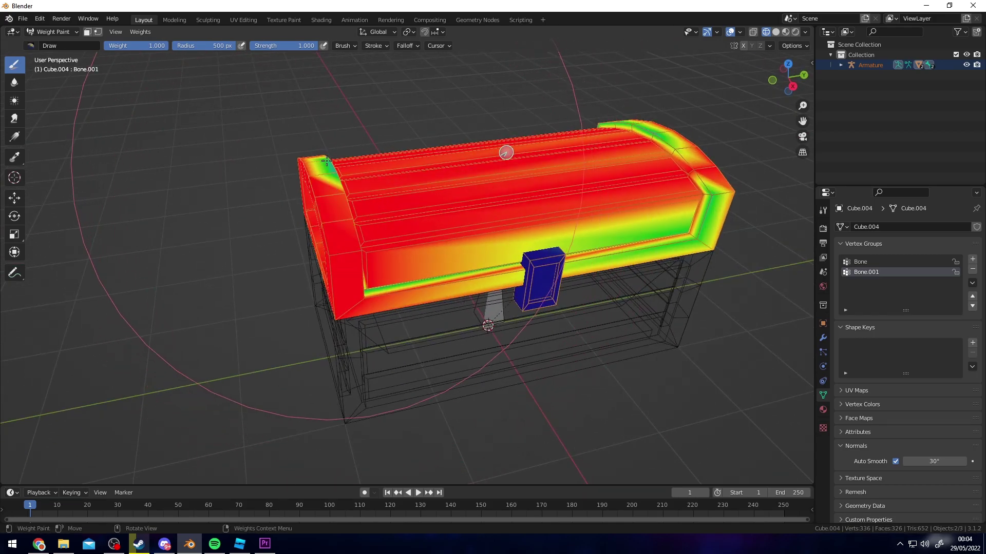
mouse_move(329, 190)
middle_mouse_down()
mouse_move(356, 249)
mouse_move(409, 185)
mouse_move(520, 250)
mouse_move(438, 266)
mouse_move(283, 152)
middle_mouse_up()
left_click(345, 264)
left_click(60, 34)
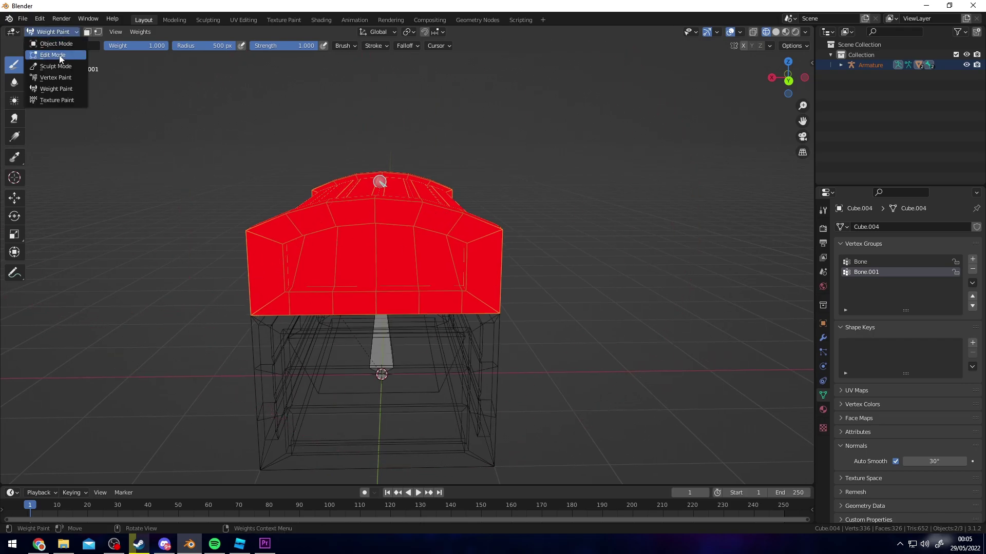
left_click(65, 43)
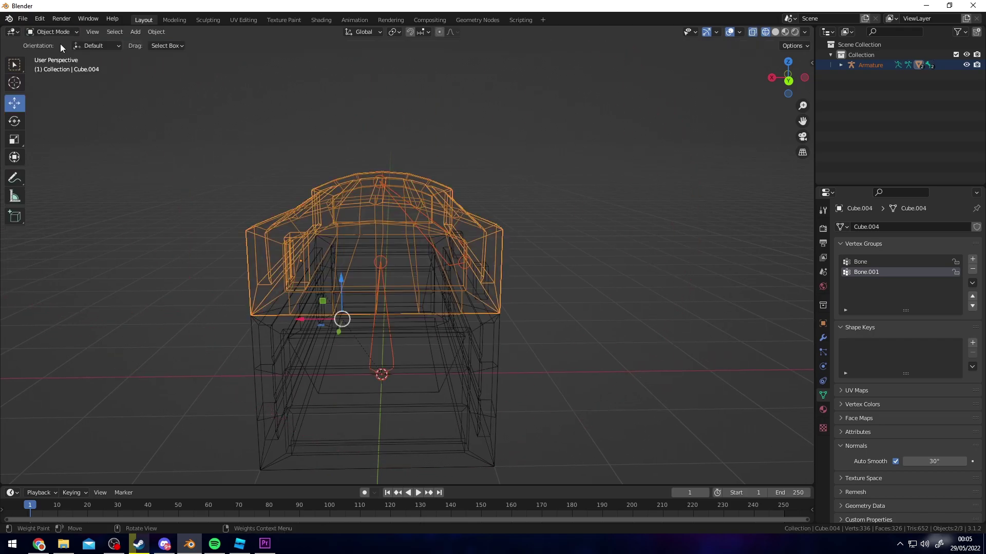
- Put the armature into Pose Mode and try rotating the lid bone about the X and Y axes, cancelling each rotation
middle_click_drag(457, 174, 437, 217)
left_click(424, 230, "shift")
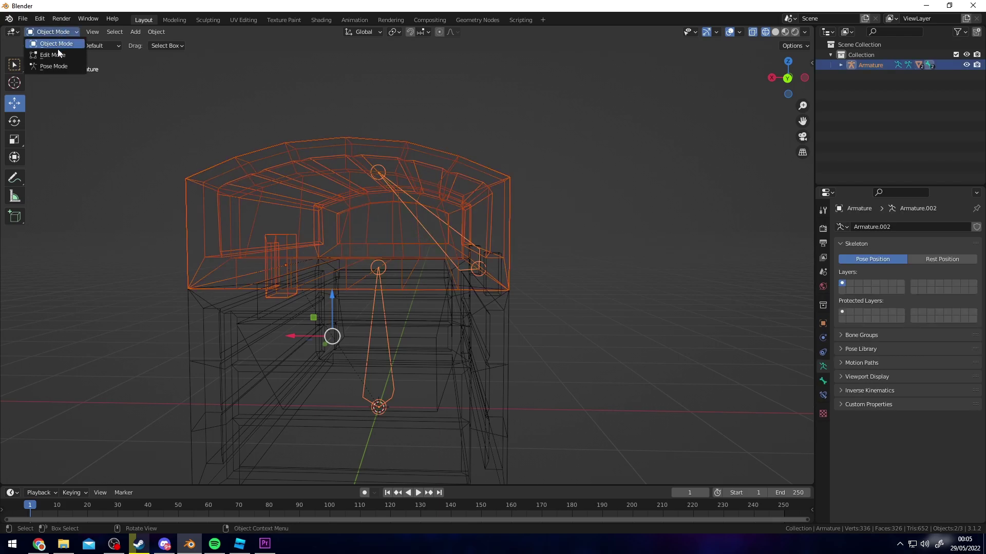
left_click(58, 67)
key("r")
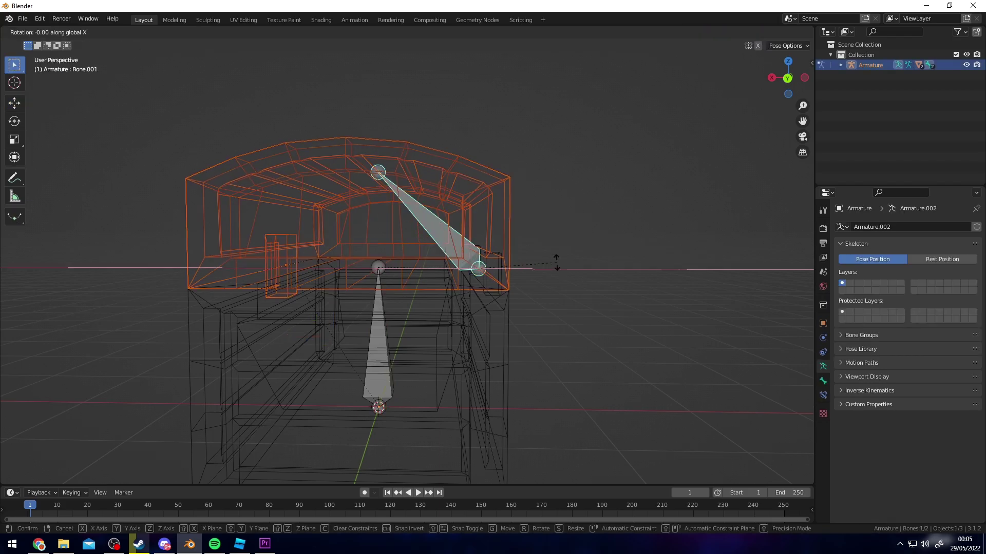
key("y")
right_click(466, 293)
key("r")
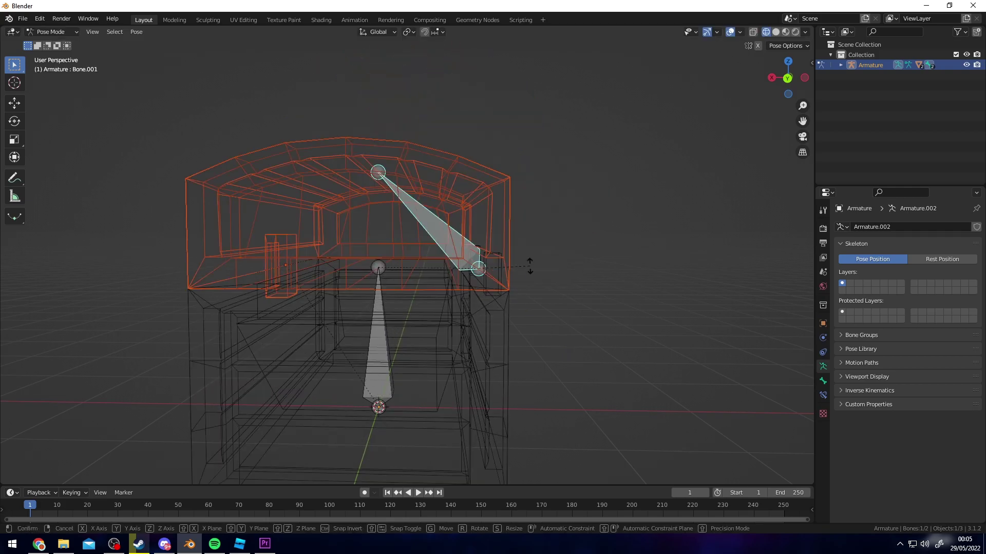
right_click(492, 267)
middle_click_drag(492, 267, 500, 272)
key("r")
key("y")
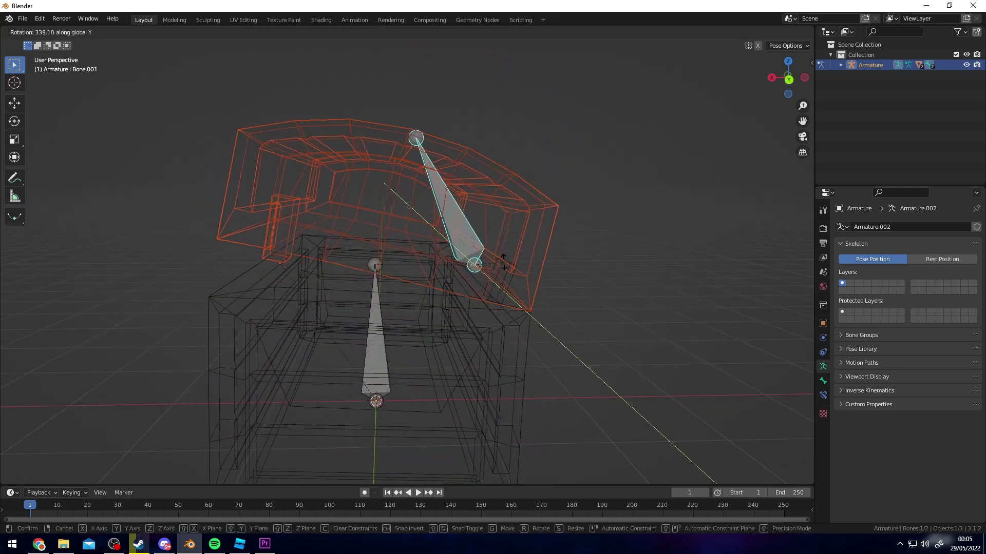
key("Escape")
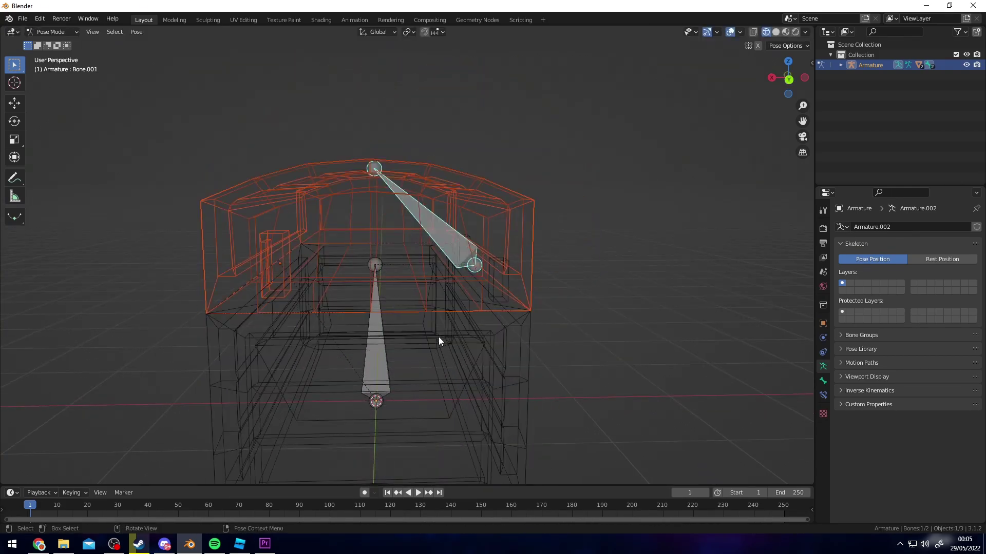
key("r")
key("x")
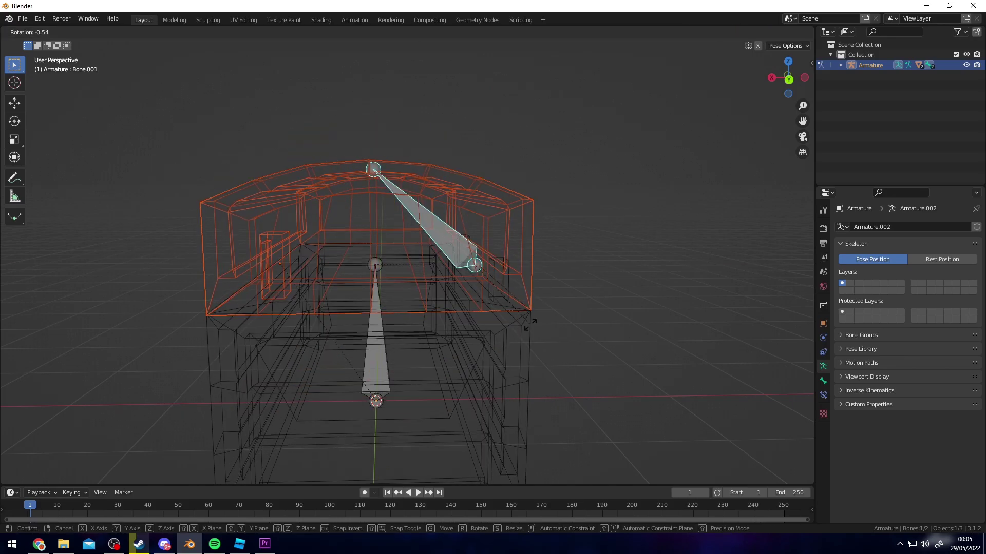
key("Escape")
- Return to Object Mode, select the armature and the base mesh, and switch the base to Weight Paint mode
key("Tab")
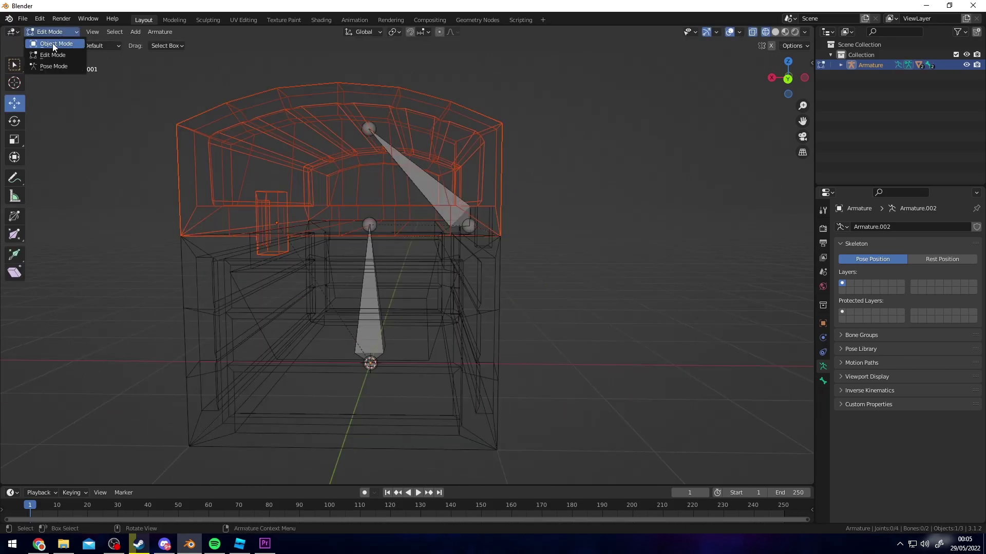
left_click(52, 44)
left_click(565, 184)
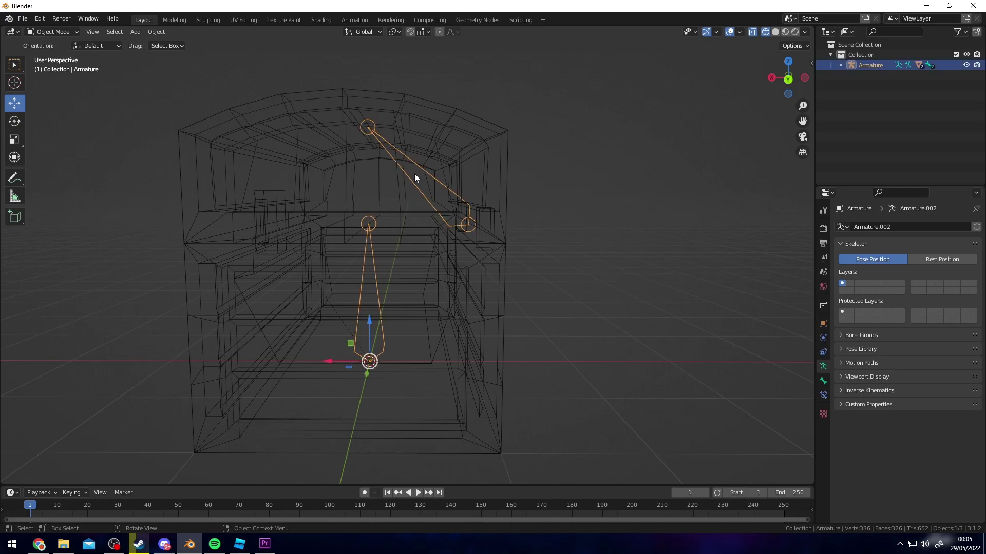
left_click(500, 297, "shift")
key("Tab")
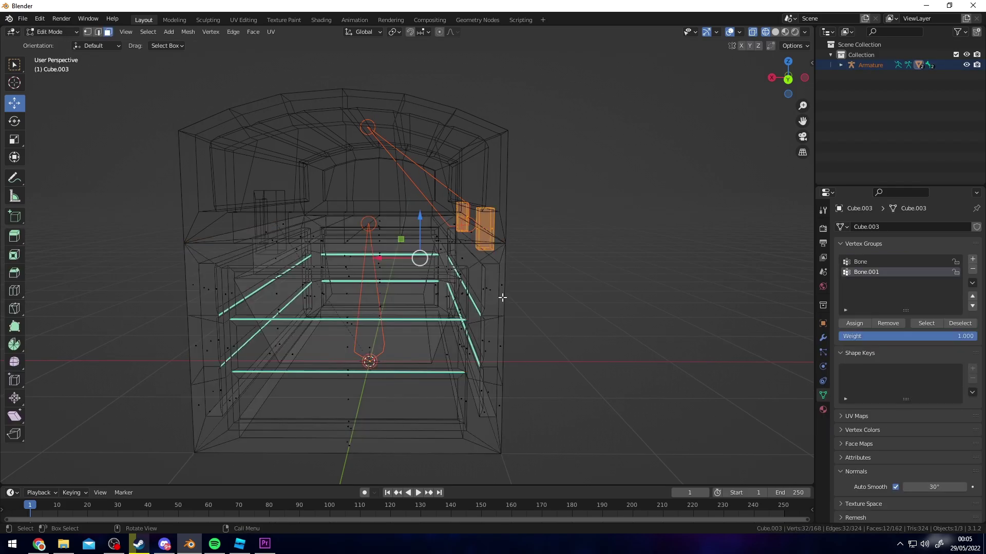
key("Tab")
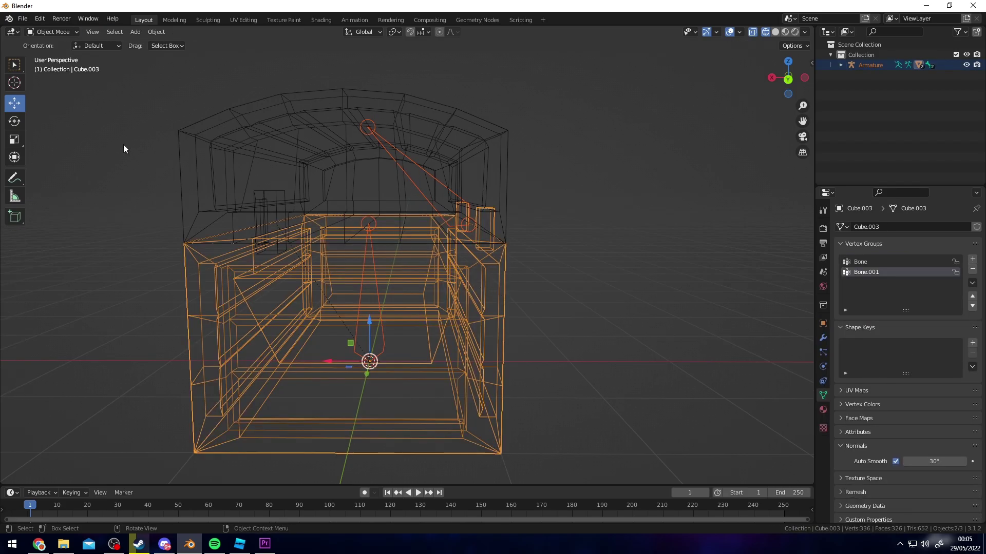
left_click(67, 33)
left_click(66, 90)
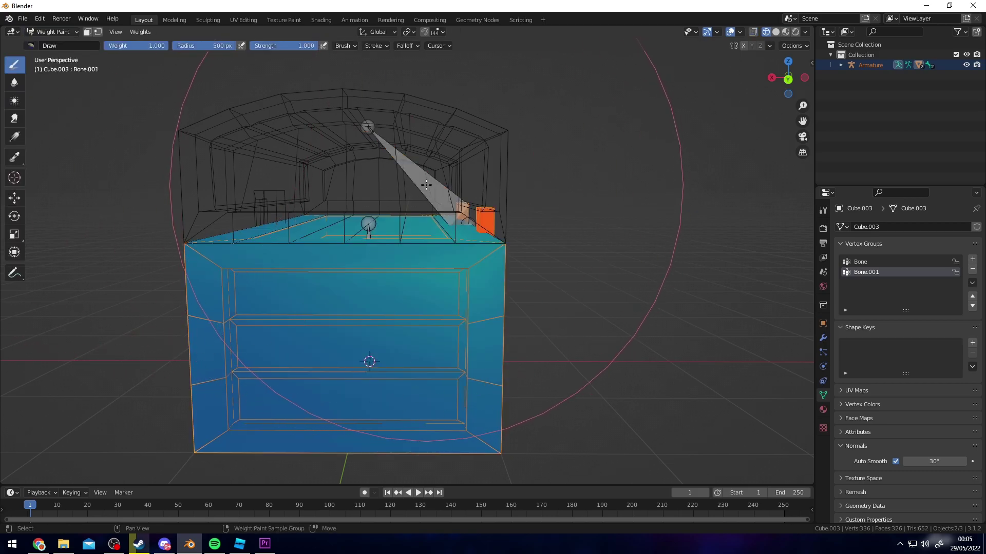
- Paint the whole base, including its hinges, at weight 0.000 for Bone.001, and return to Object Mode
middle_click_drag(426, 185, 165, 119)
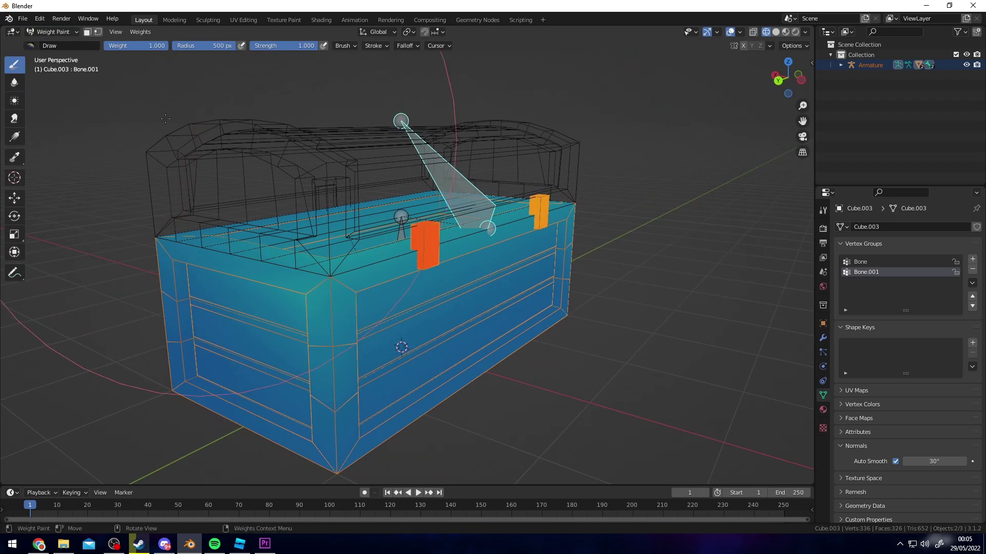
mouse_move(380, 241)
left_mouse_down()
mouse_move(358, 268)
mouse_move(346, 342)
left_mouse_up()
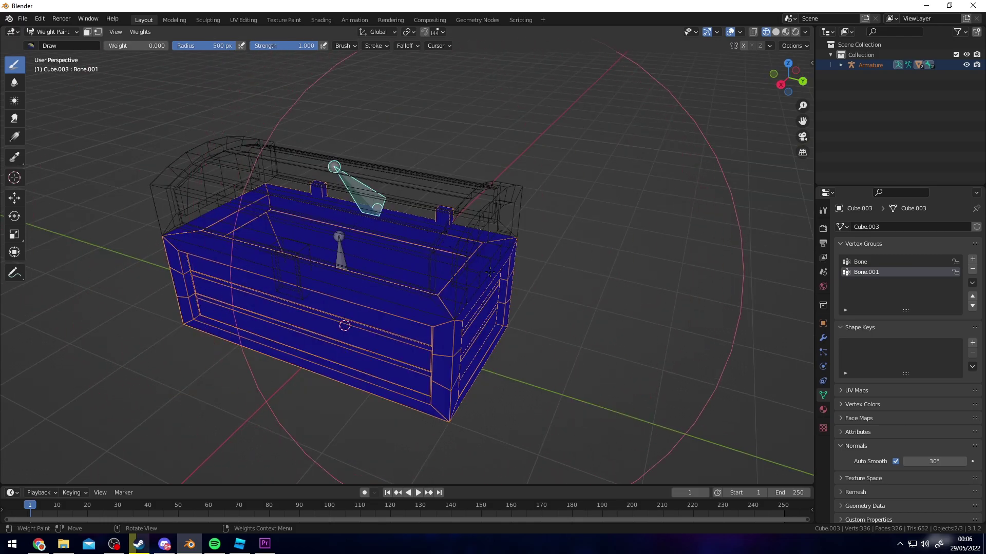
middle_click_drag(415, 256, 438, 219)
middle_click_drag(328, 196, 423, 126)
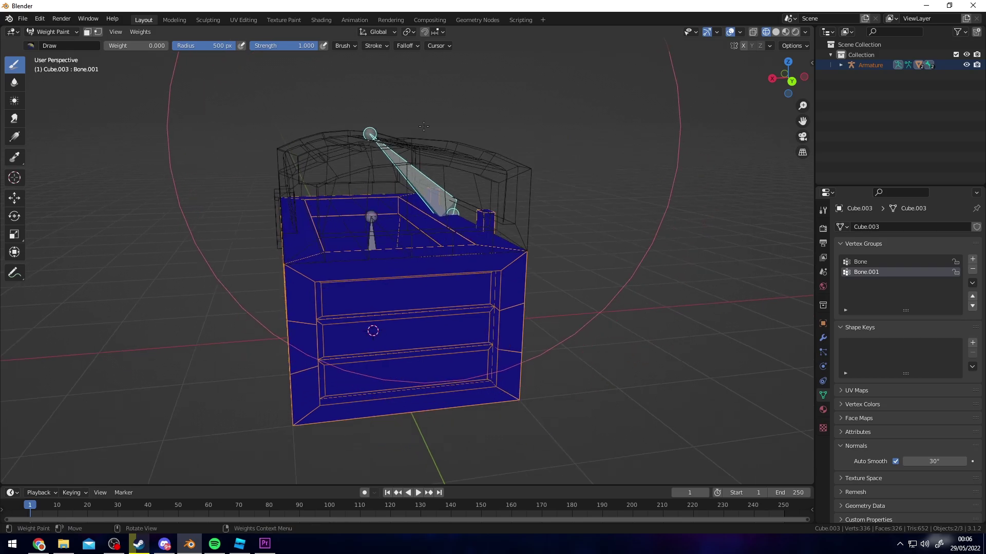
mouse_move(378, 231)
middle_mouse_down()
mouse_move(467, 192)
mouse_move(448, 201)
mouse_move(351, 150)
middle_mouse_up()
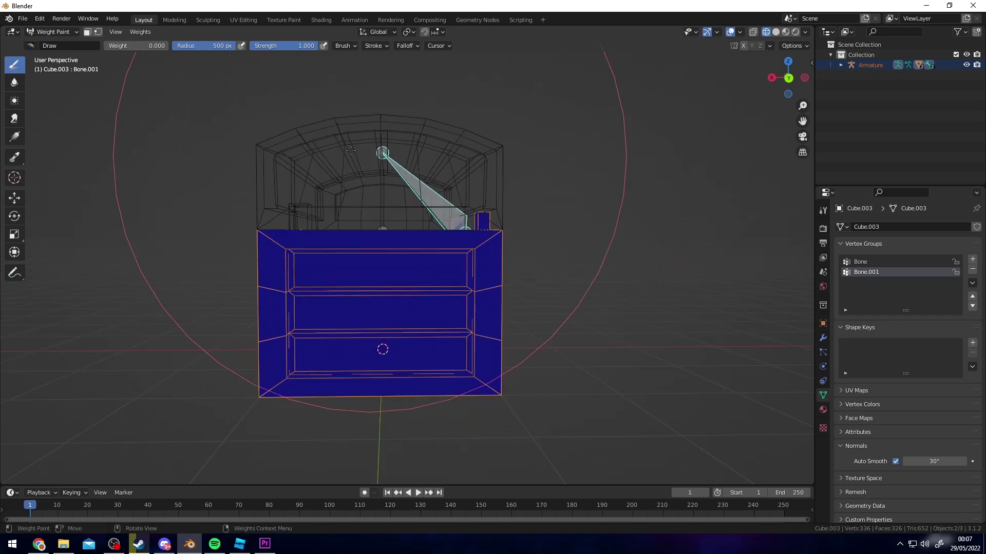
left_click(62, 33)
left_click(60, 43)
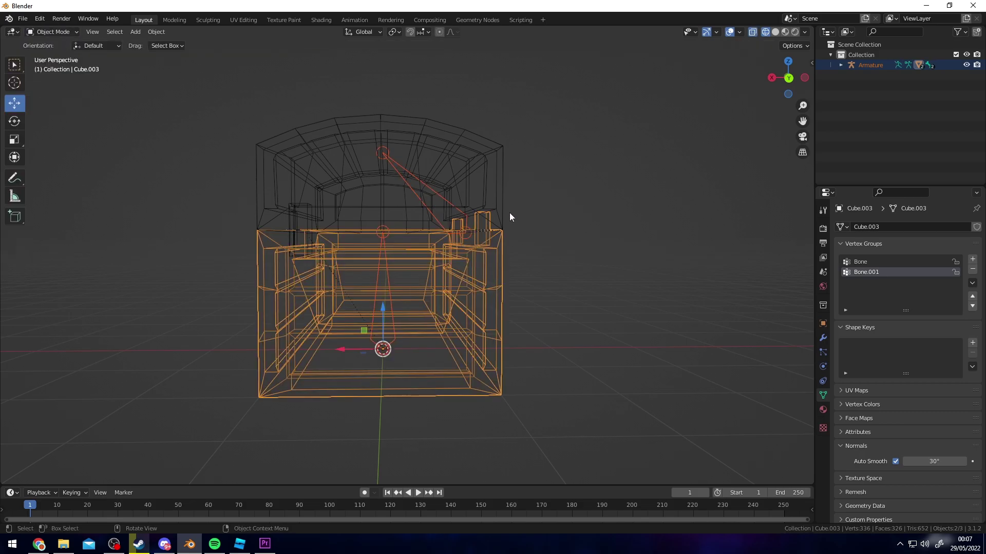
- Select the armature, enter Pose Mode and try rotating the lid bone about the X and Y axes
left_click(437, 219, "shift")
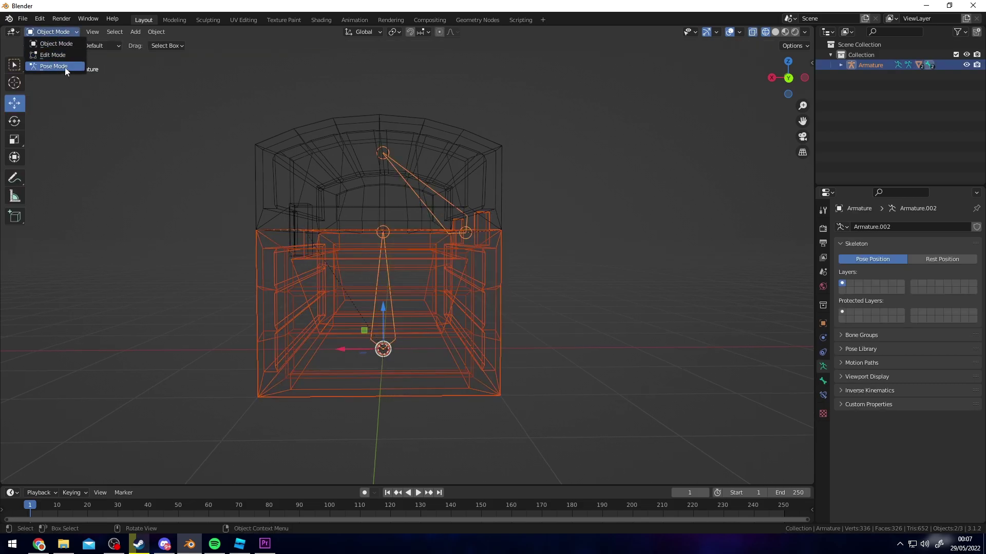
left_click(65, 67)
key("r")
key("x")
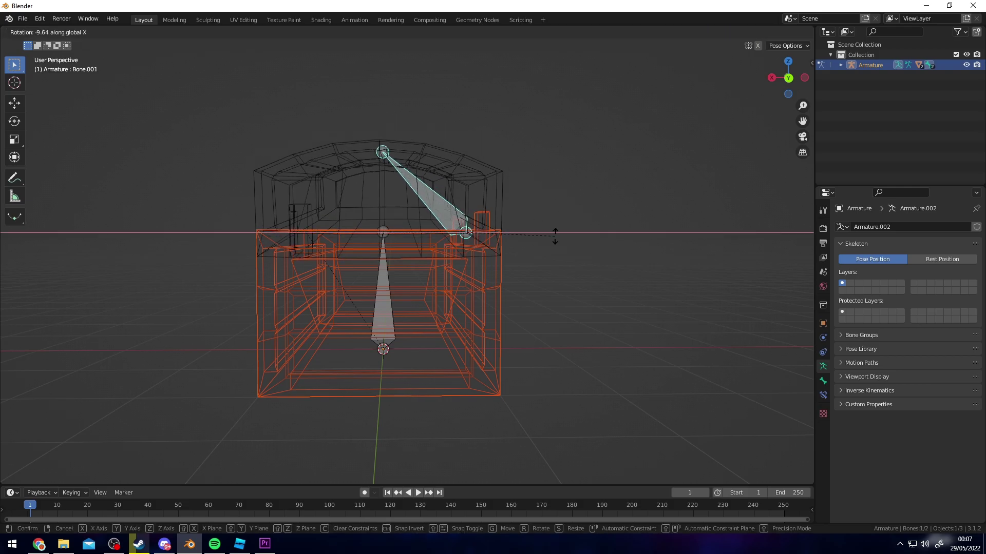
key("y")
right_click(467, 244)
middle_click_drag(539, 209, 530, 223)
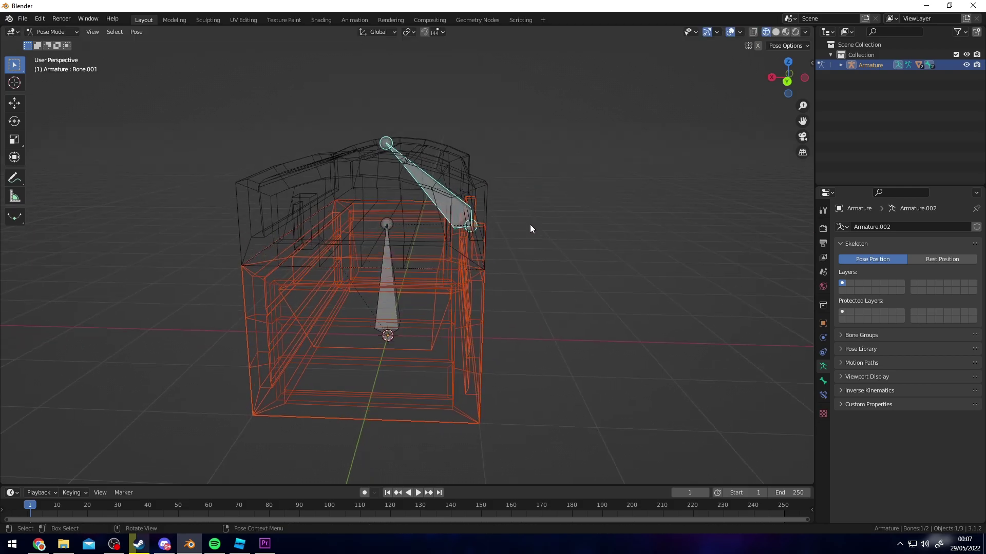
- Try swinging the lid bone open about the Y axis from an angled view to check the base's weights
key("r")
key("x")
right_click(500, 259)
key("r")
key("y")
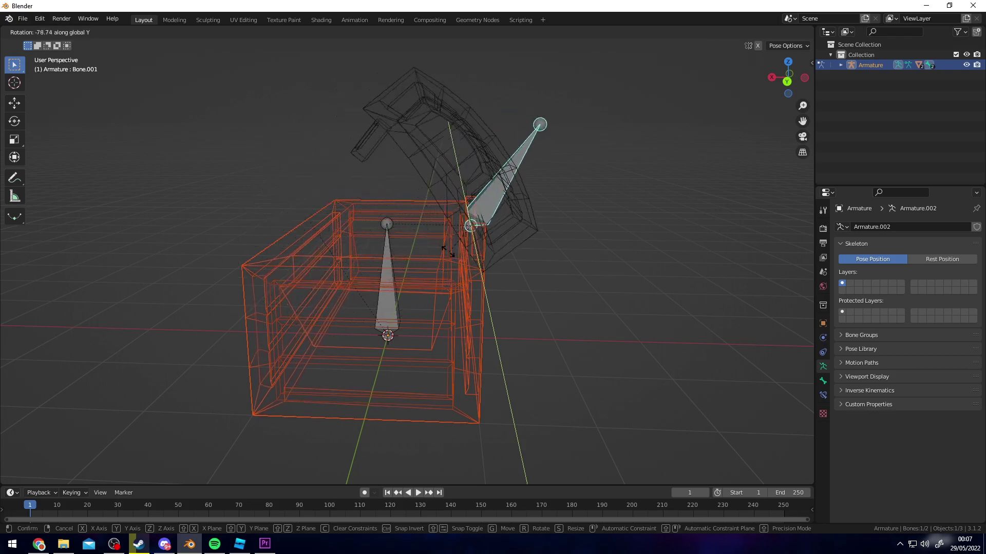
right_click(506, 260)
key("z")
left_click(571, 278)
middle_click_drag(571, 278, 590, 280)
key("r")
key("y")
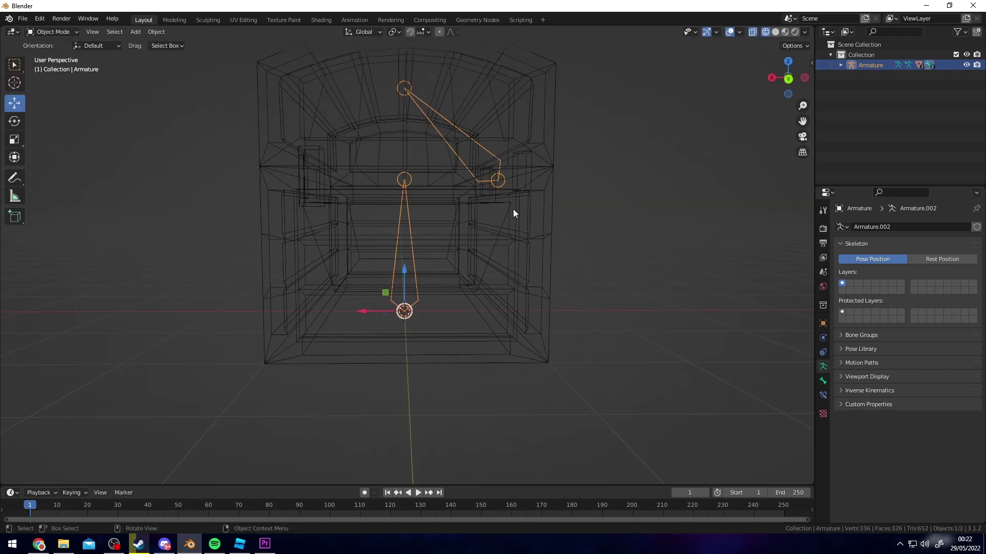
- Select the armature and the base mesh, enter Weight Paint mode, and make the base bone's vertex group (Bone) active
left_click(387, 215)
left_click(407, 214)
left_click(278, 218, "shift")
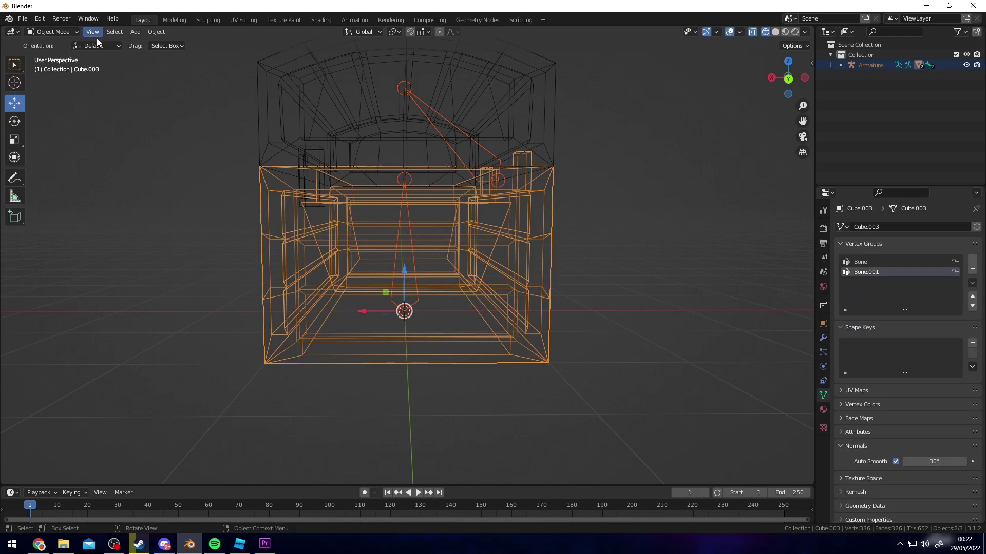
left_click(64, 88)
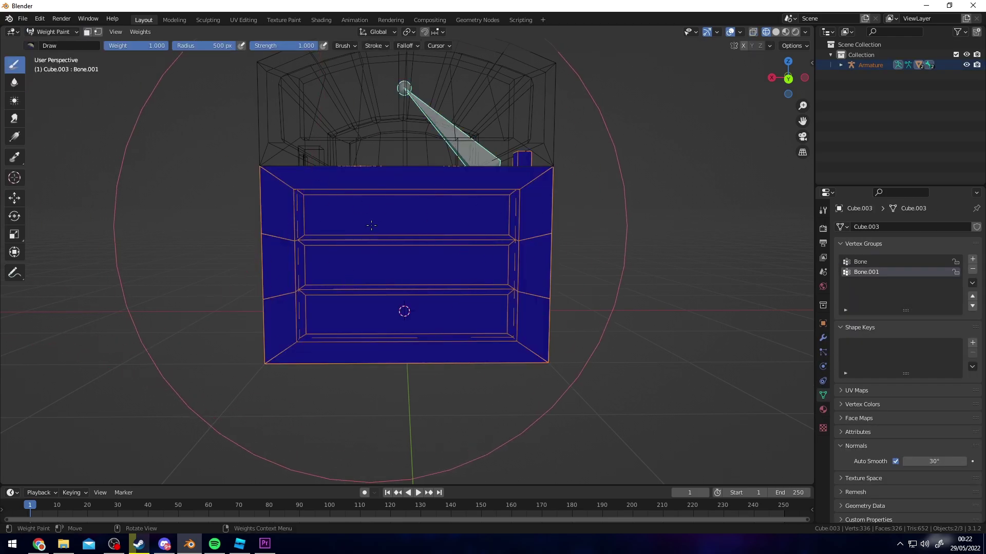
left_click(408, 228, "shift")
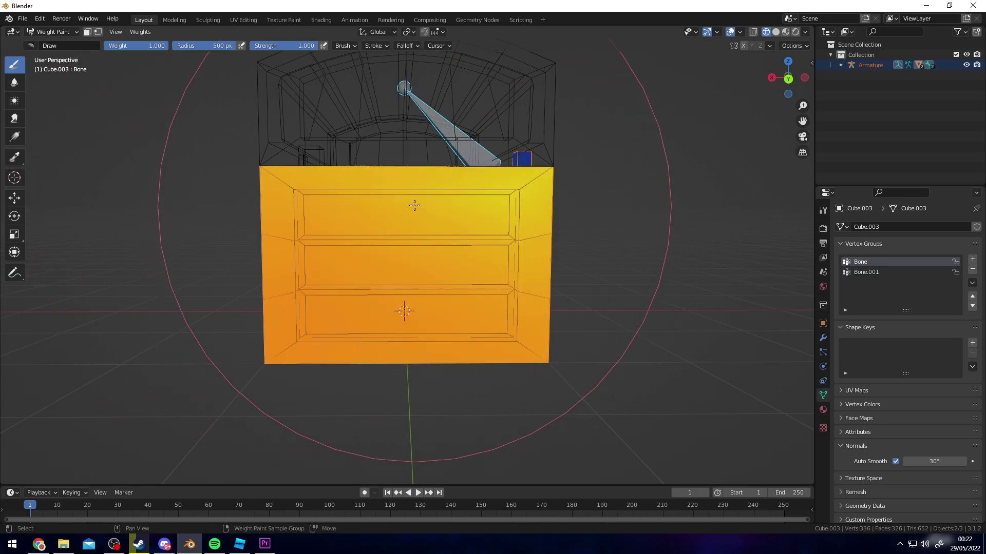
mouse_move(414, 205)
middle_mouse_down()
mouse_move(429, 229)
mouse_move(404, 278)
mouse_move(419, 249)
middle_mouse_up()
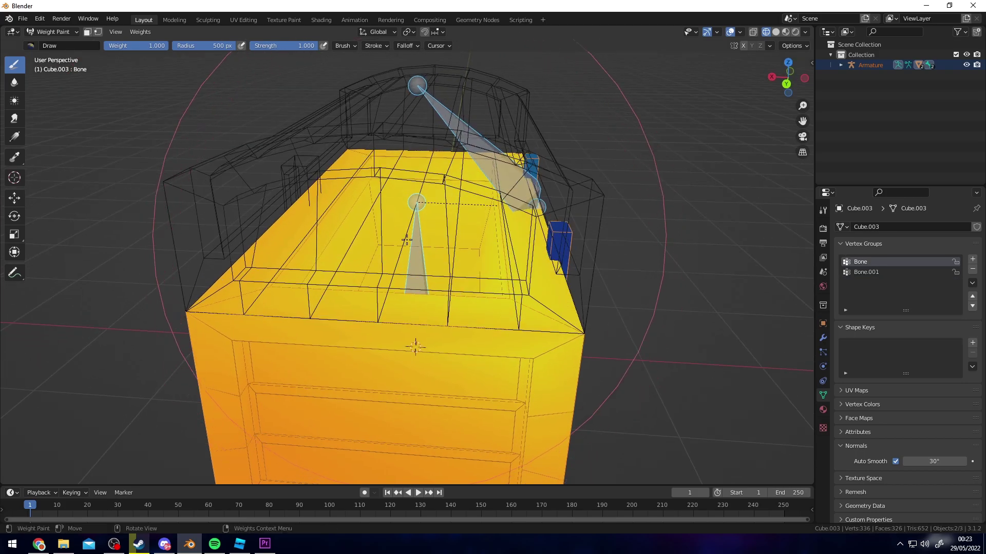
scroll(417, 246, "down", 4)
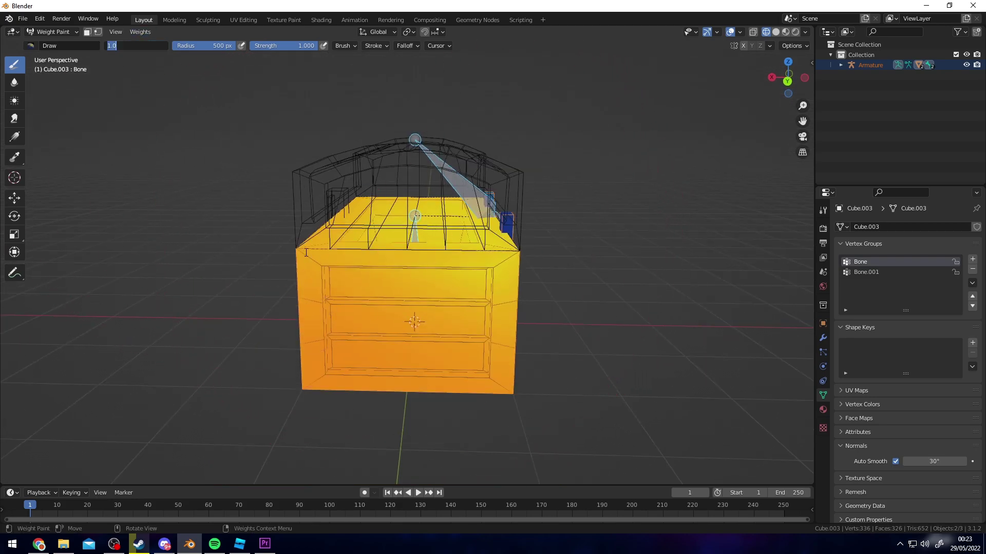
- Paint the whole base mesh at weight 1.000 for the Bone vertex group and return to Object Mode
left_click(370, 252)
left_click_drag(392, 253, 432, 248)
middle_click_drag(498, 254, 445, 248)
left_click_drag(397, 248, 403, 246)
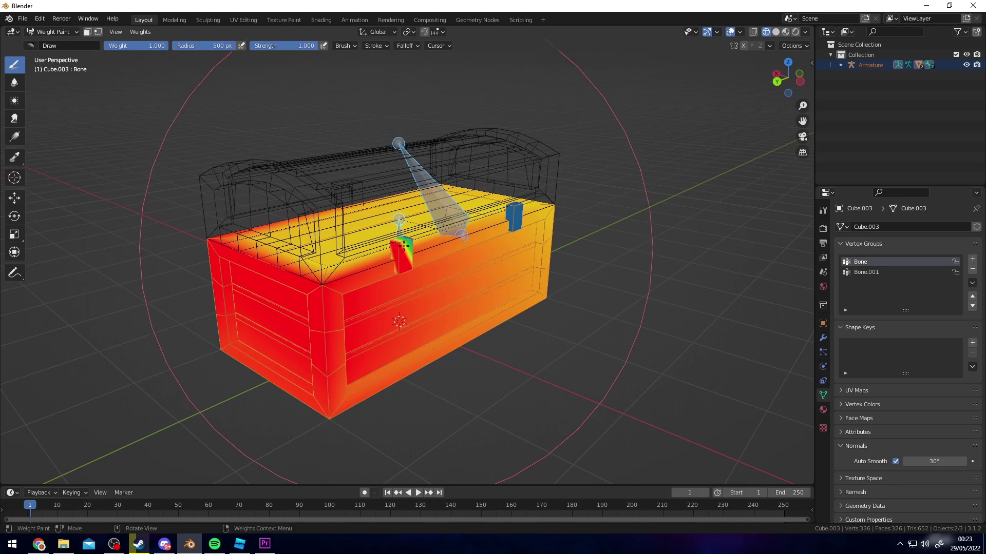
middle_click_drag(421, 248, 356, 270)
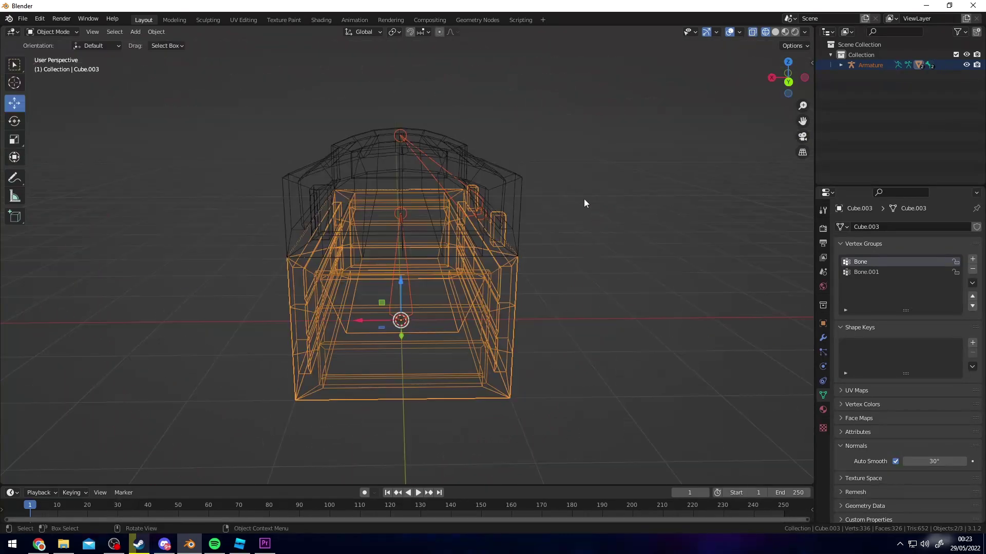
- Select the armature and the lid mesh, enter Weight Paint mode, and make the base bone's vertex group (Bone) active
left_click(584, 198)
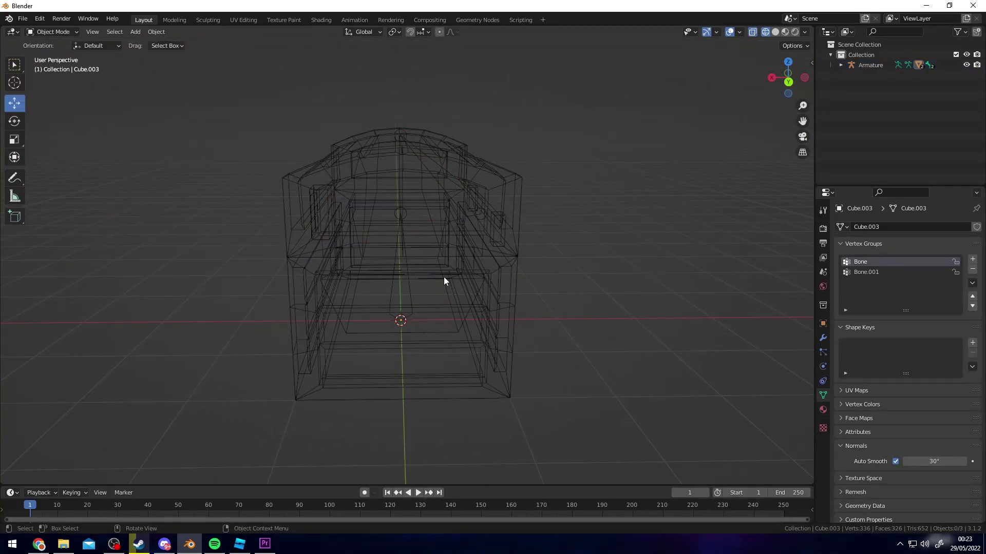
left_click(408, 291)
left_click(346, 161, "shift")
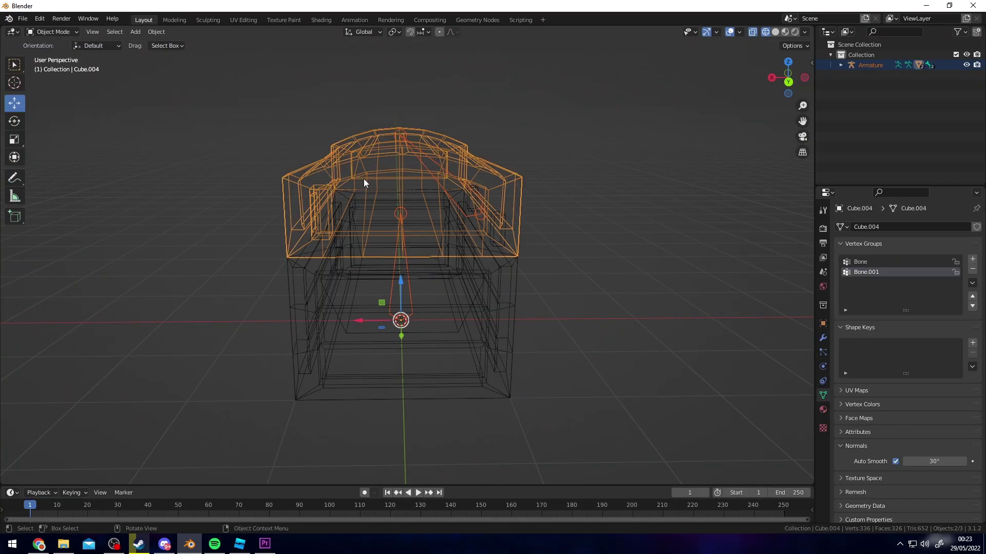
left_click(51, 31)
left_click(82, 89)
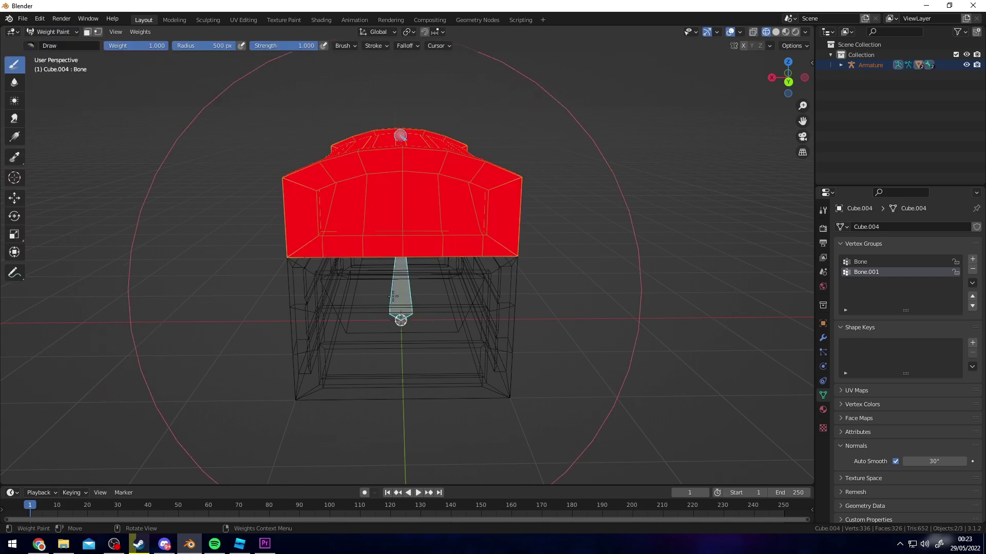
left_click(409, 290, "ctrl")
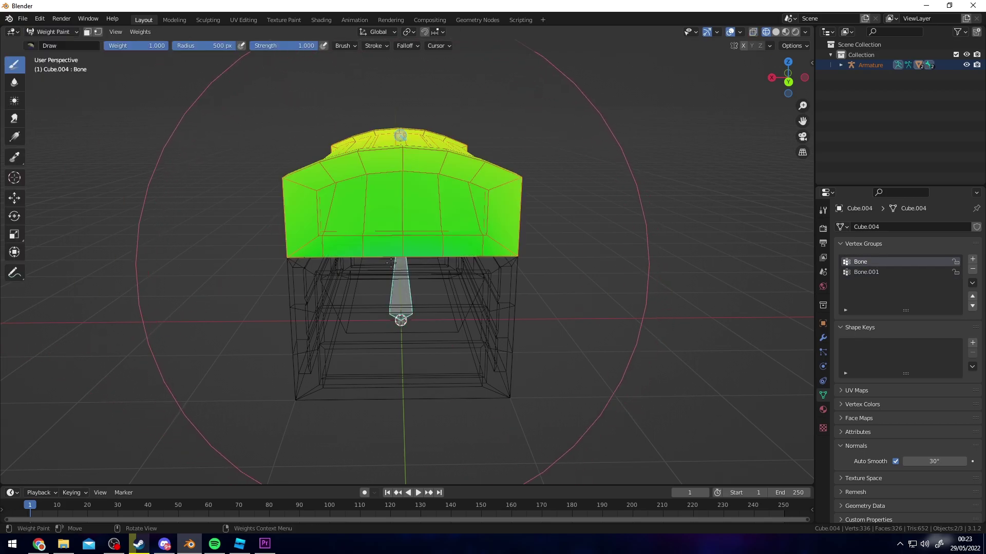
- Paint the whole lid, including its latch, at weight 0.000 for the Bone vertex group
middle_click_drag(405, 295, 444, 256)
middle_click_drag(351, 287, 163, 126)
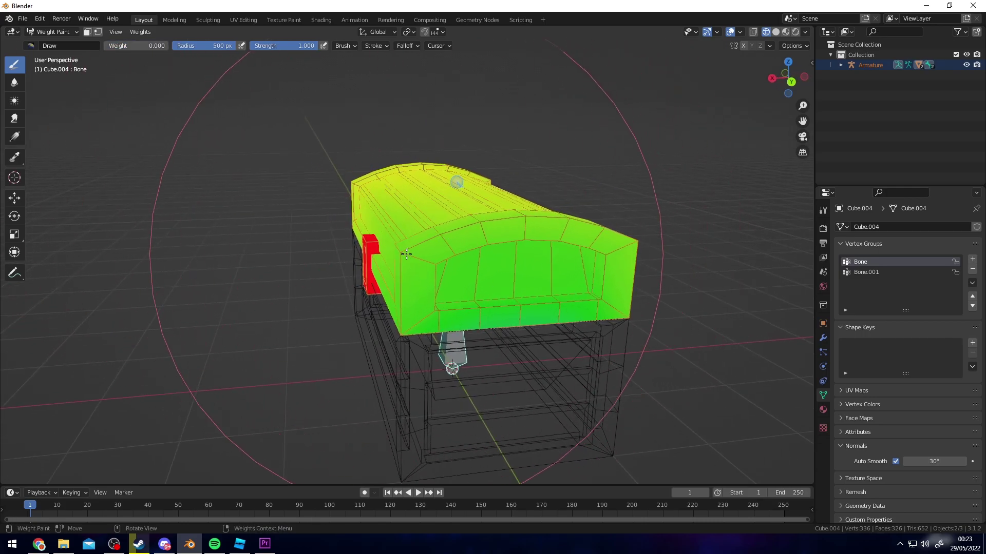
left_click_drag(406, 254, 589, 230)
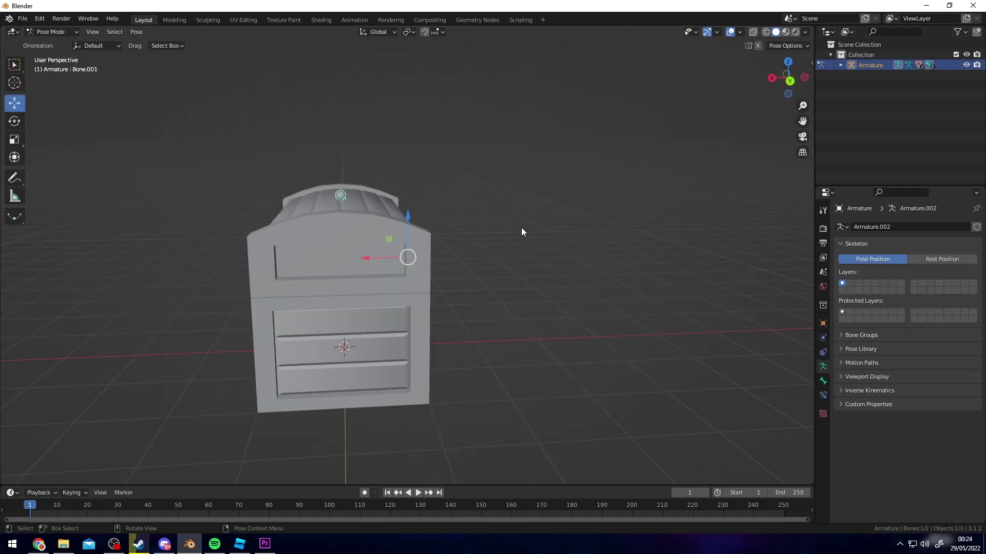
- Try rotating the lid bone about the Y axis in Pose Mode to check the lid's weights
mouse_move(522, 227)
middle_mouse_down()
mouse_move(586, 245)
mouse_move(548, 205)
mouse_move(510, 207)
middle_mouse_up()
key("r")
key("x")
key("y")
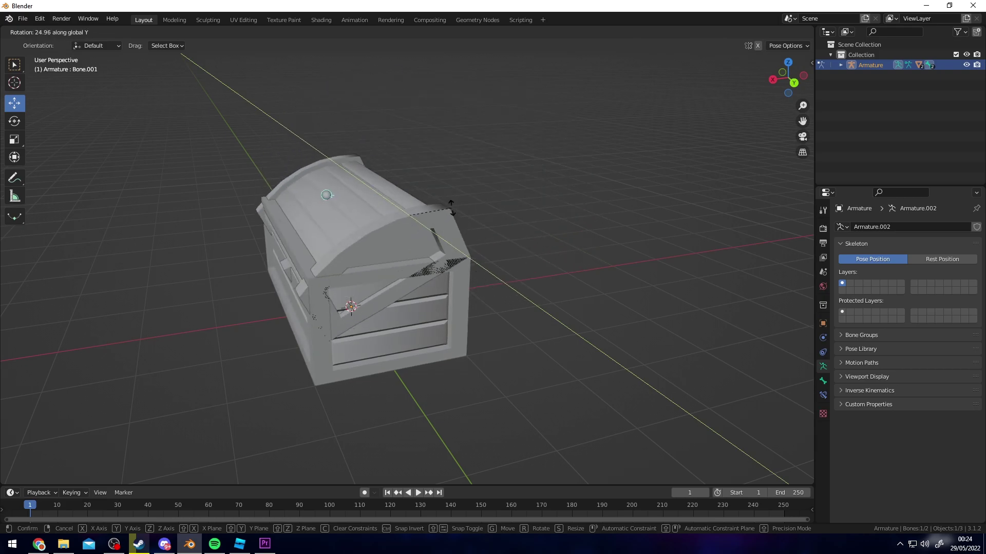
right_click(417, 234)
- Try rotating the base bone about the X and Y axes to check that the whole chest follows it
middle_click_drag(417, 234, 467, 236)
middle_click_drag(385, 285, 421, 285)
key("r")
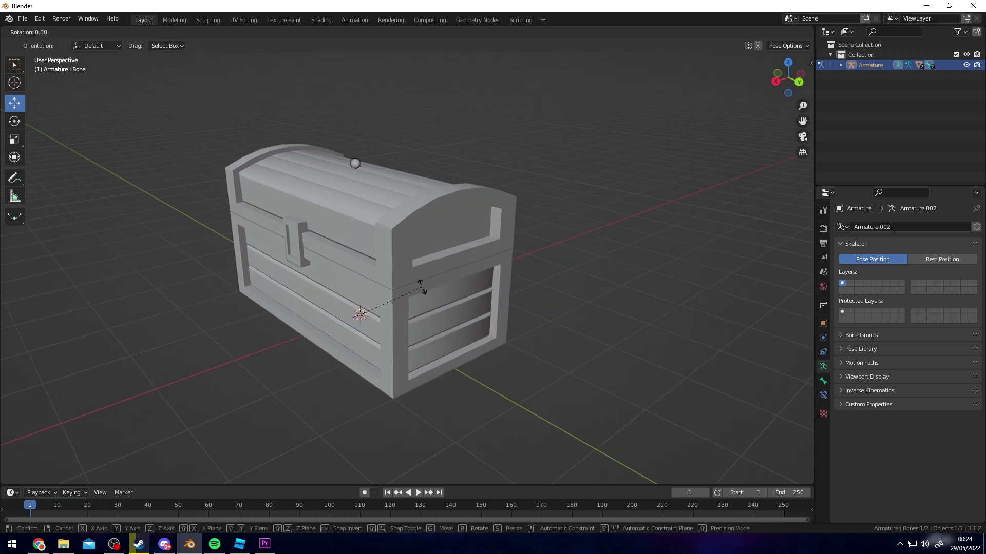
key("x")
right_click(405, 279)
key("r")
key("y")
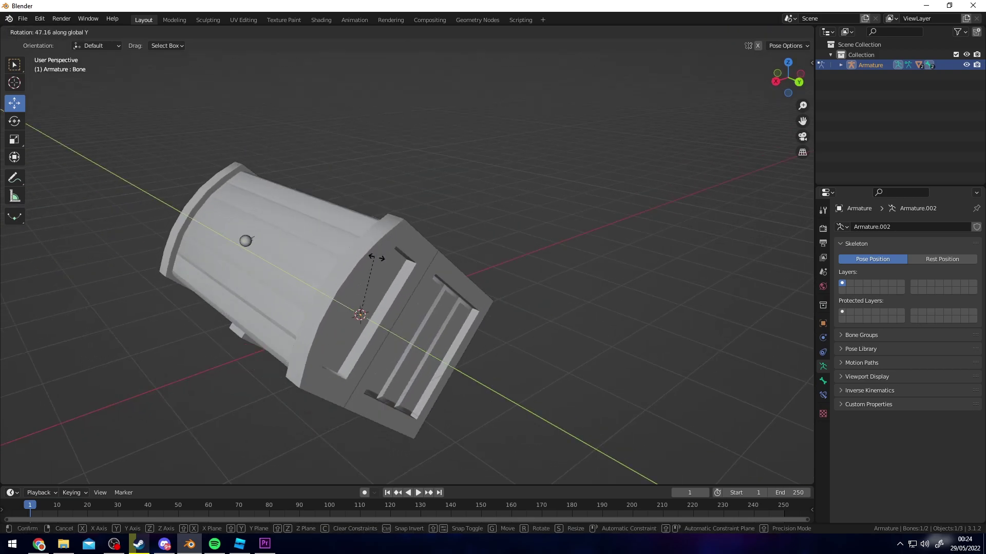
- Try rotating the lid bone about the Y axis while the chest is tilted by its base bone
key("r")
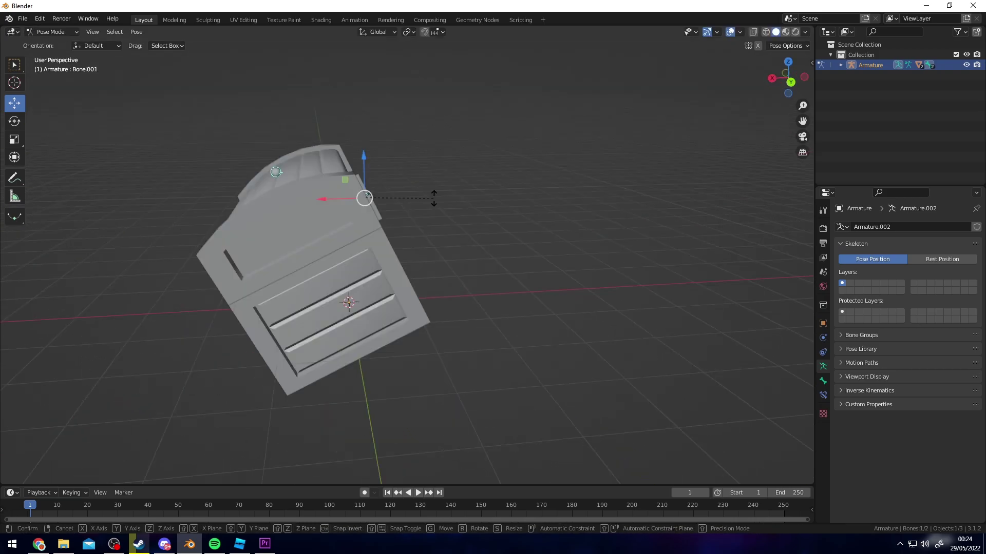
key("x")
key("y")
left_click(347, 247)
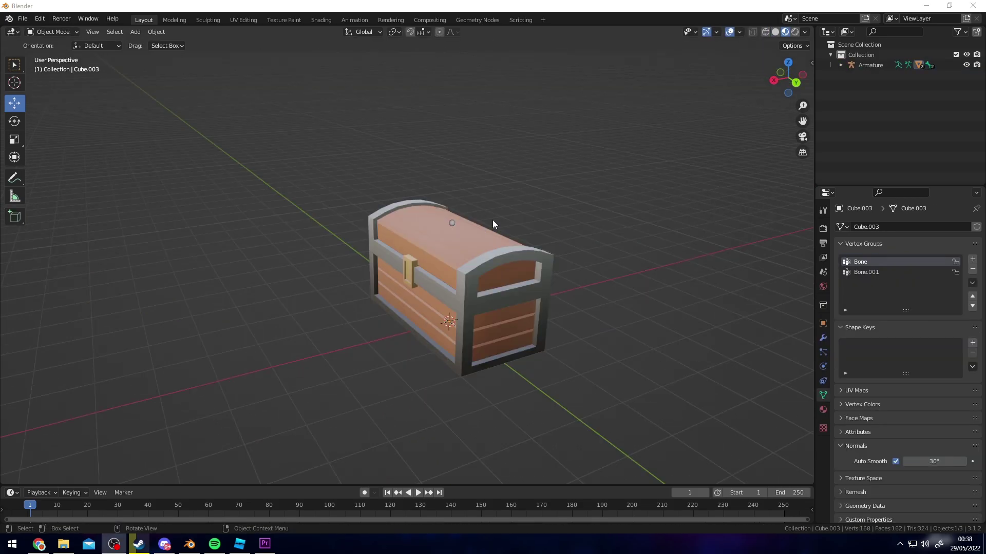
- Select the armature and both chest meshes and export the rigged chest as an FBX file
middle_click_drag(492, 220, 521, 197)
left_click_drag(536, 118, 358, 286)
middle_click_drag(545, 251, 414, 218)
key("alt+a")
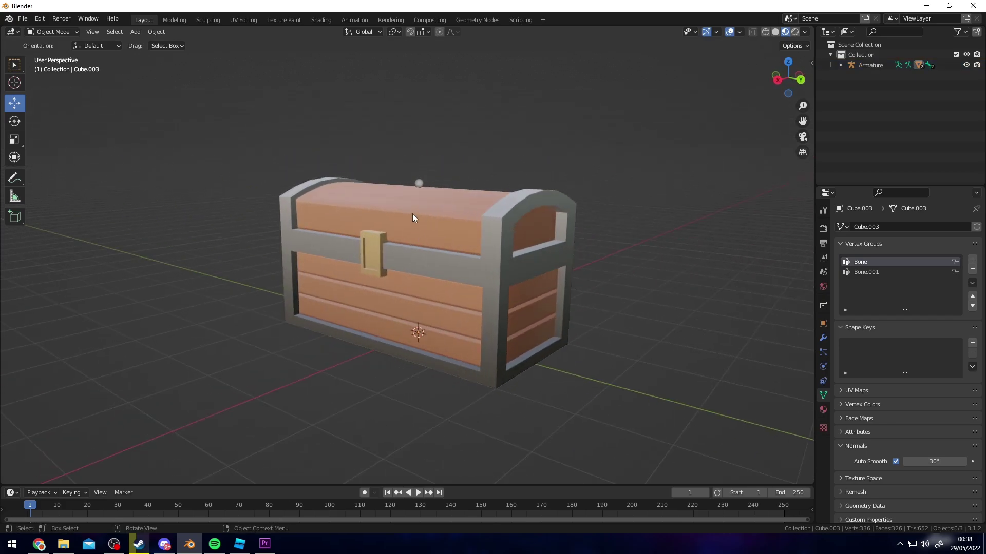
middle_click_drag(518, 216, 556, 155)
middle_click_drag(282, 162, 319, 188, "shift")
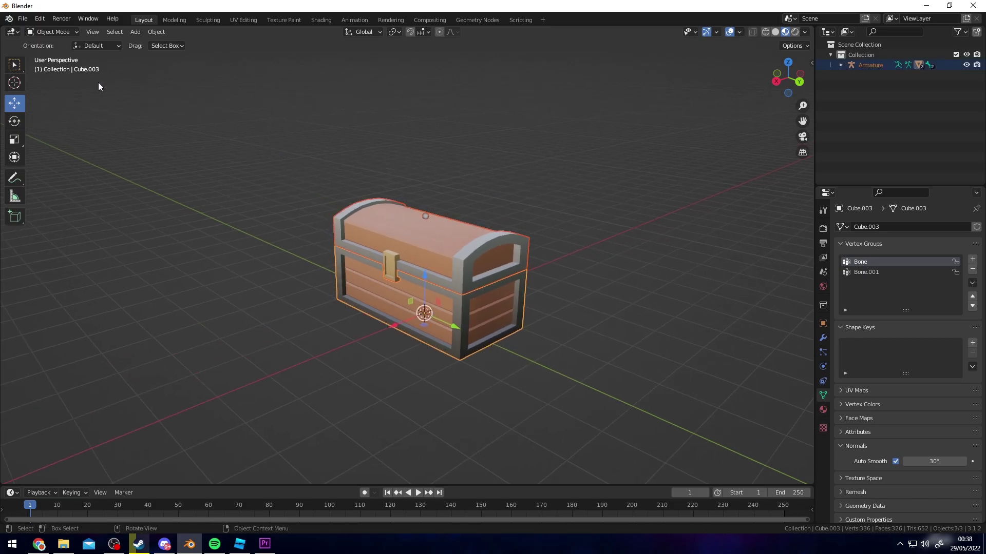
left_click(23, 20)
mouse_move(49, 165)
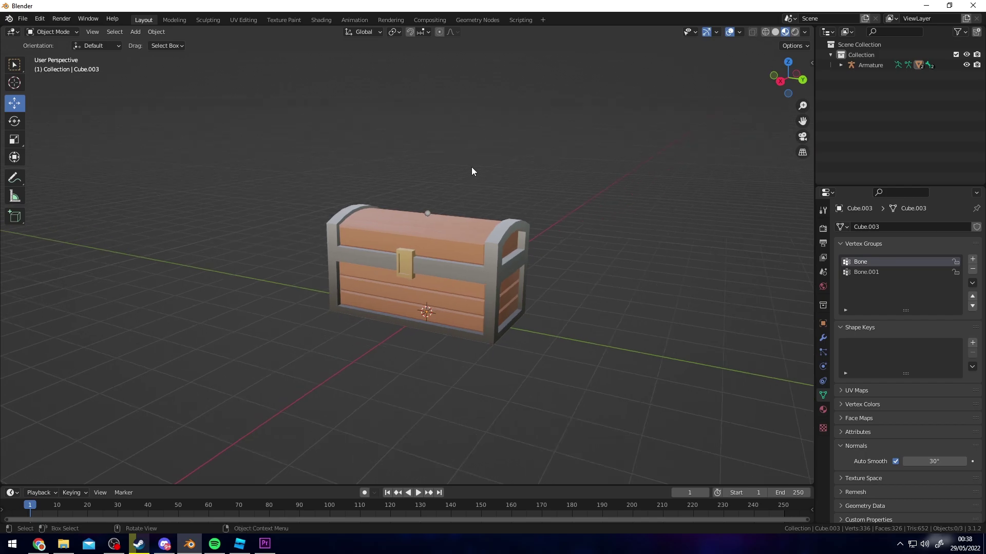
- Switch to Roblox Studio, close the Toolbox, and import the chest with the Avatar Importer as a Custom avatar
middle_click_drag(482, 162, 515, 179)
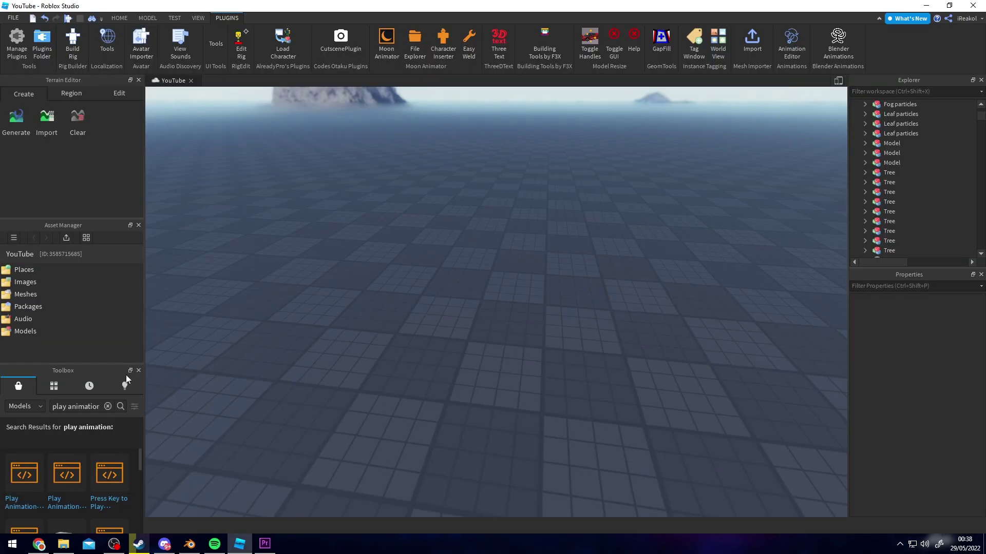
left_click(138, 370)
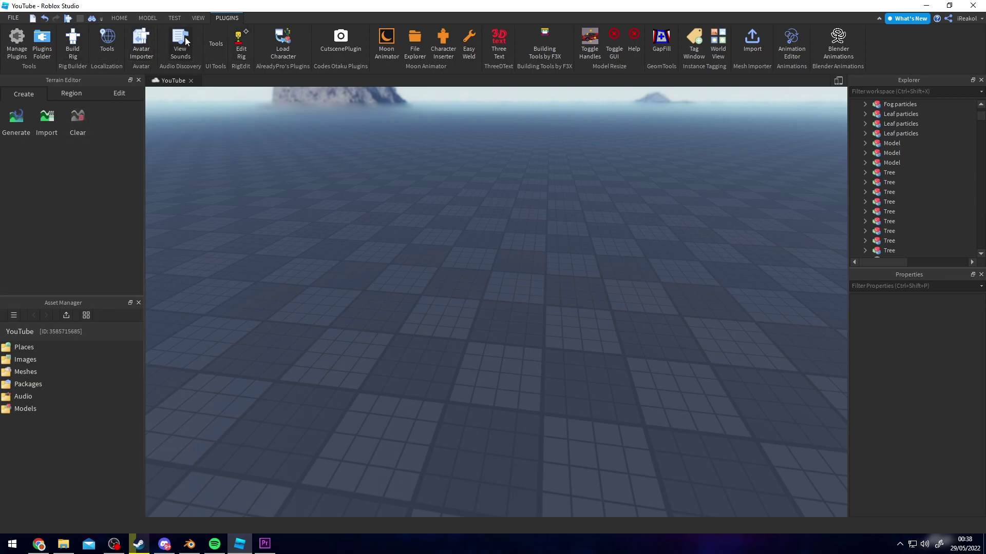
left_click(144, 45)
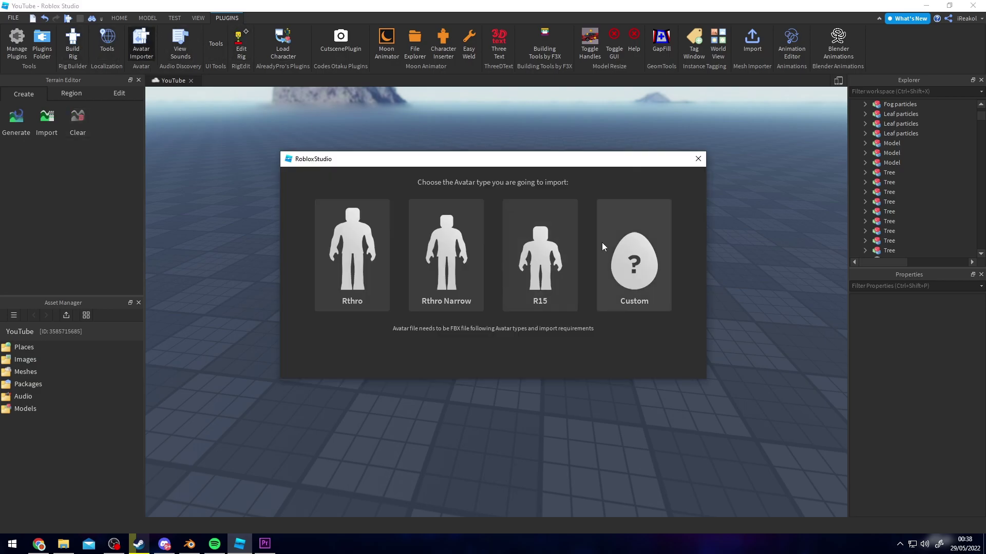
left_click(639, 247)
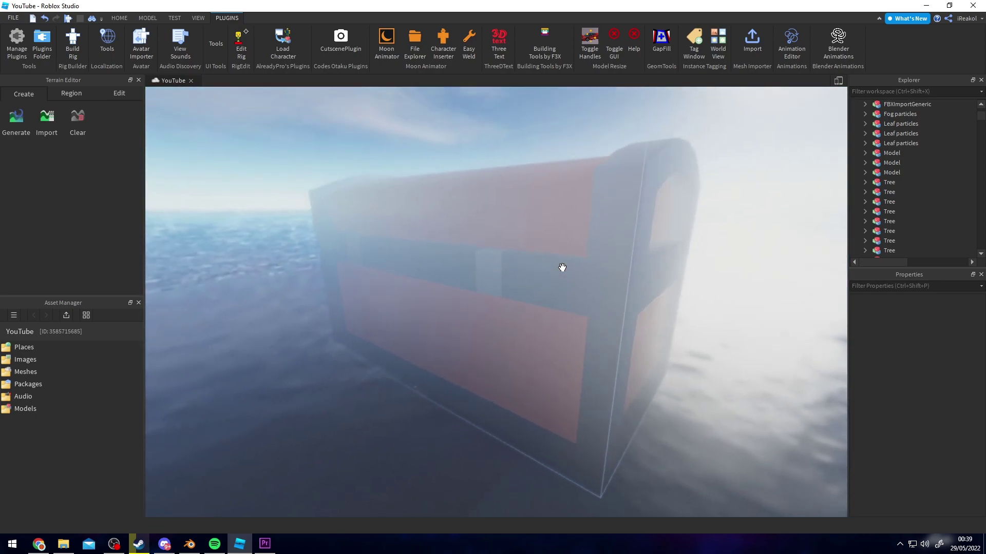
- Scale the oversized imported chest down with the Scale tool and place it on the checkered ground
key("w")
right_click_drag(562, 268, 562, 267)
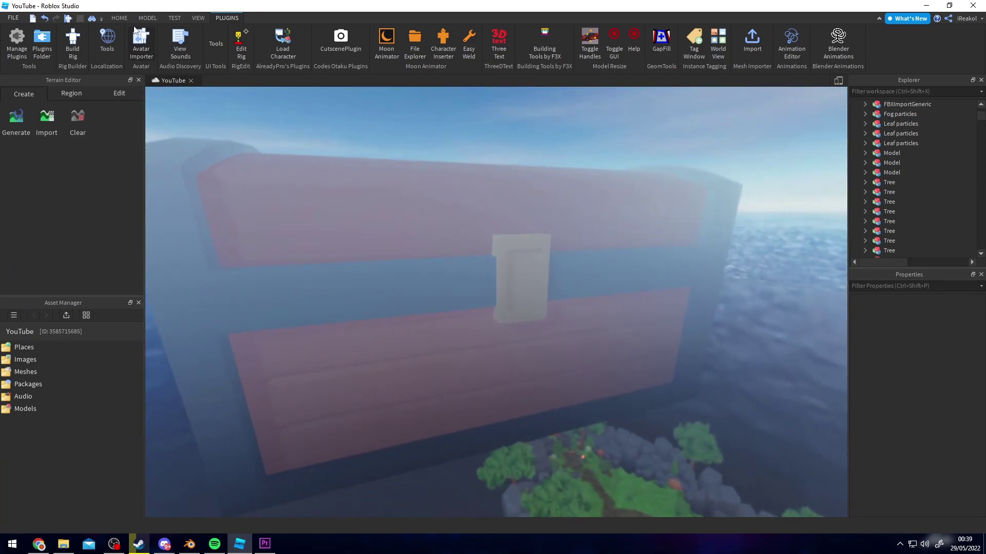
left_click(119, 18)
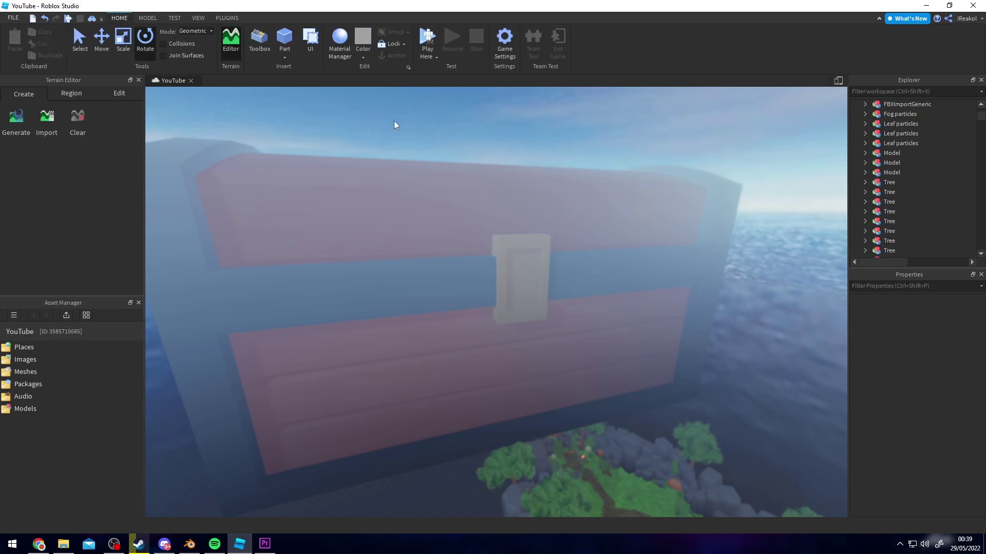
left_click(278, 35)
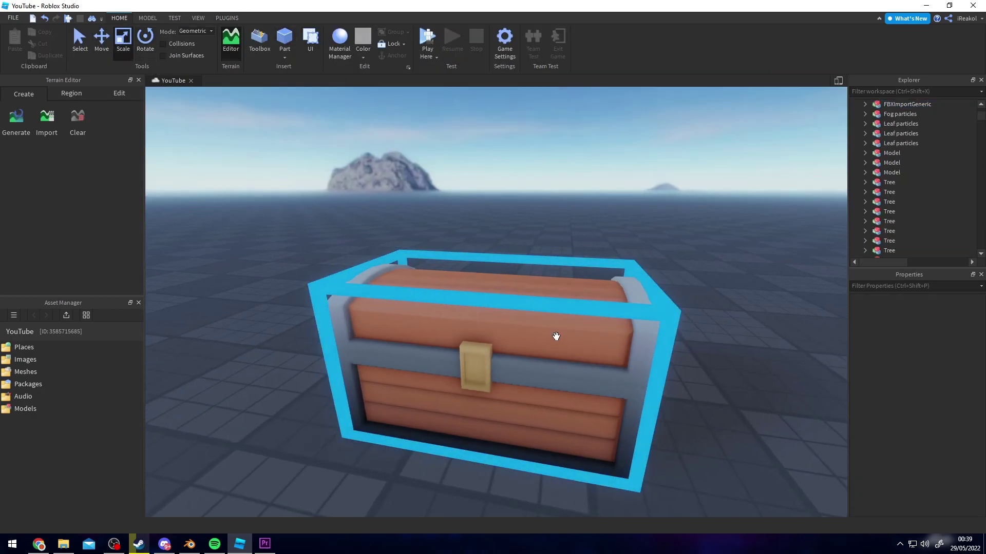
right_click_drag(557, 334, 556, 335)
scroll(557, 336, "up", 3)
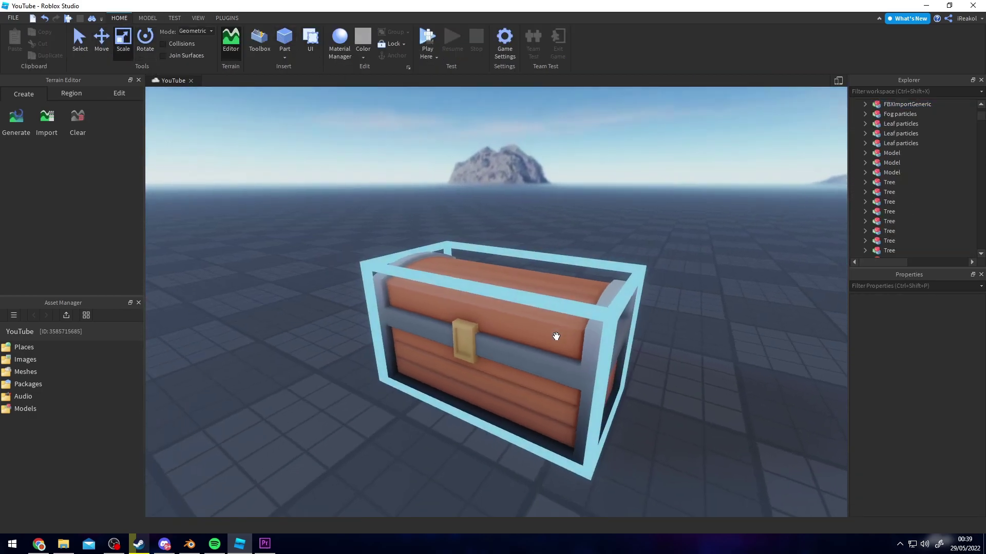
left_click(521, 309)
scroll(611, 251, "up", 3)
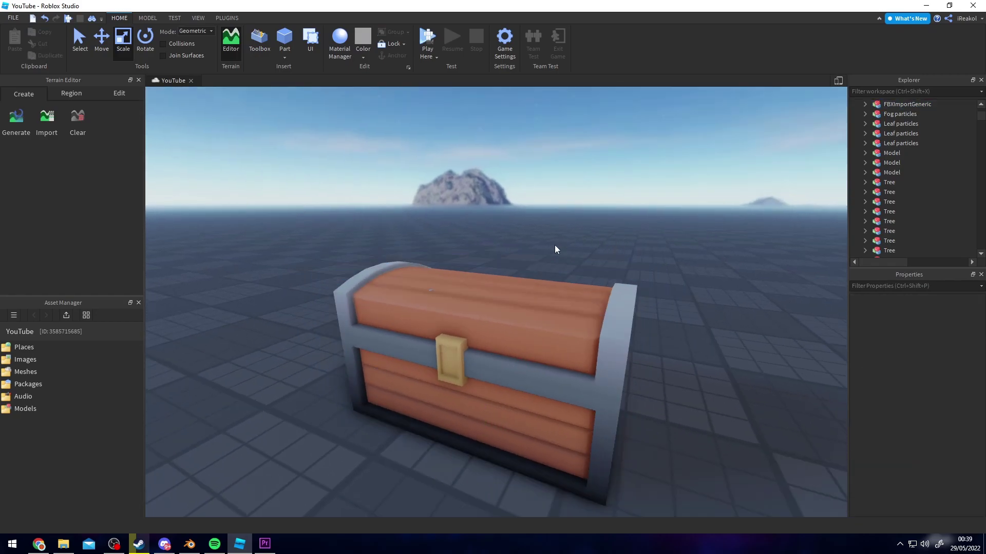
left_click(502, 282)
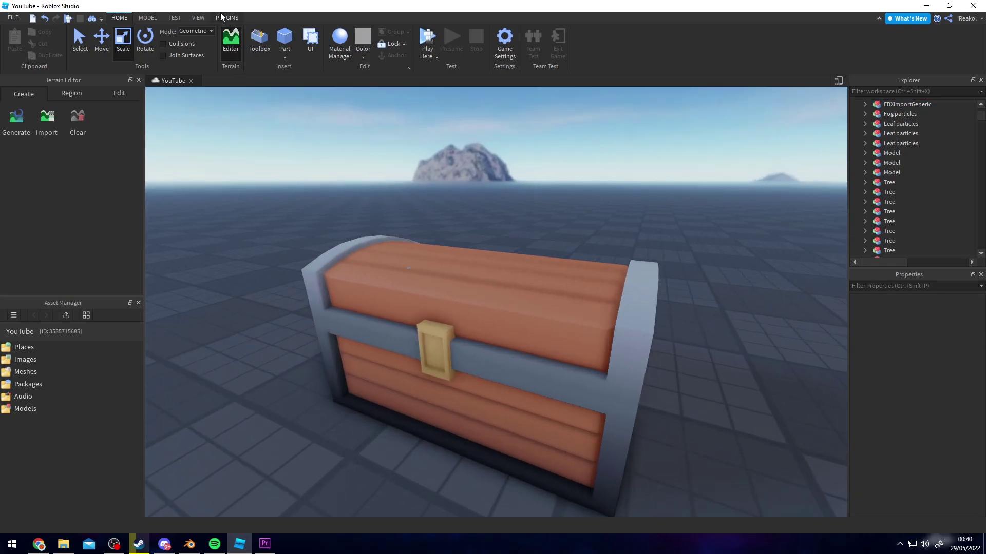
- Create an animation named Djiawdia for the chest in the Animation Editor and add tracks for all its bones and meshes
left_click(226, 18)
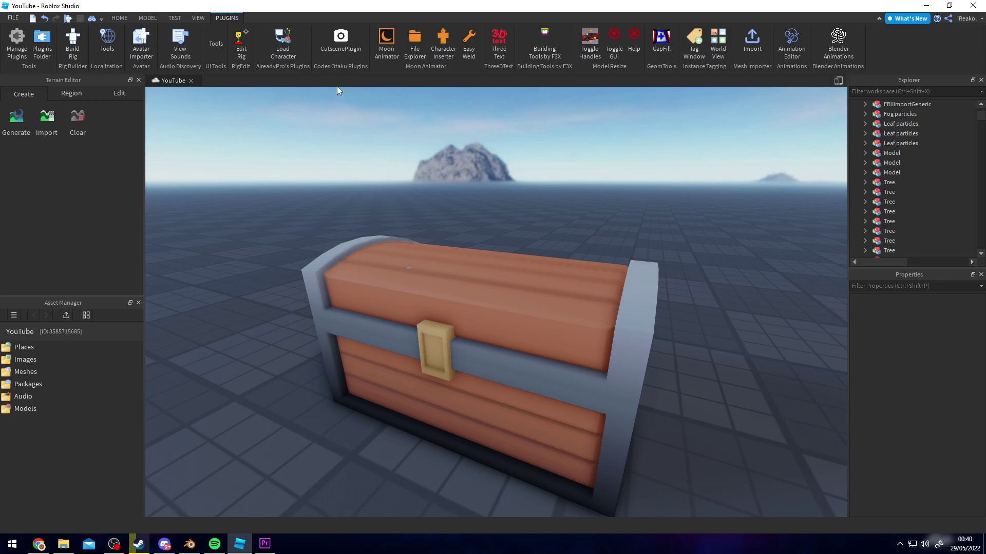
left_click(794, 40)
left_click(533, 226)
left_click(492, 229)
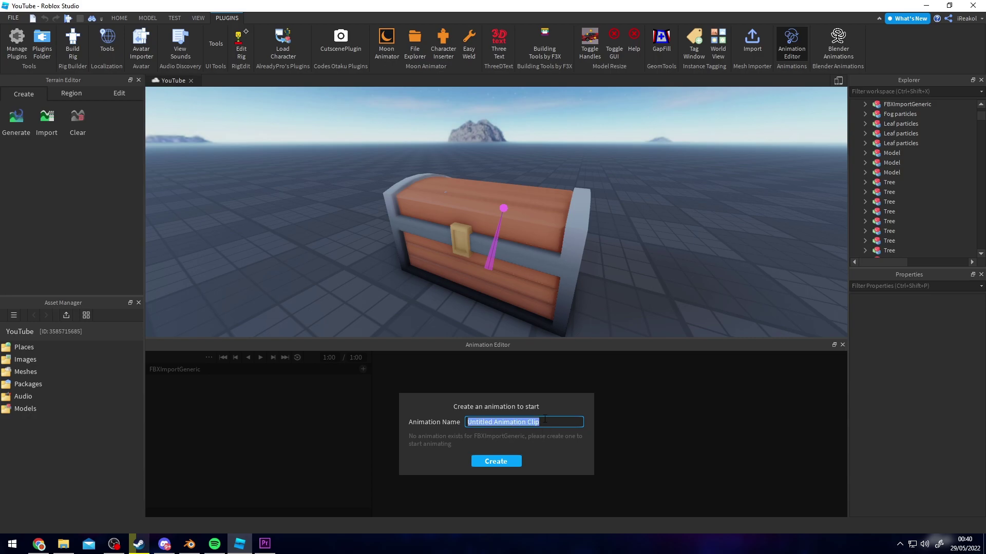
left_click(488, 459)
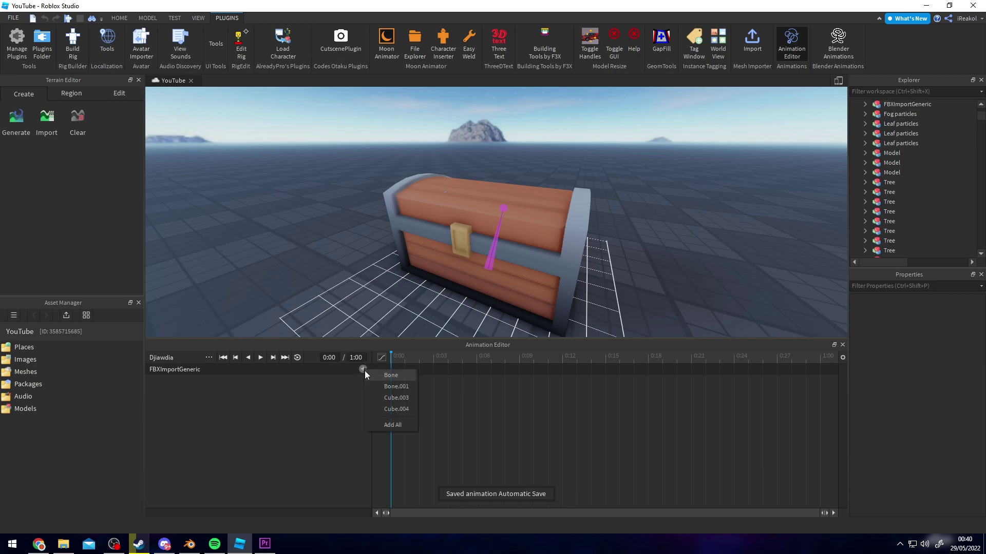
left_click(390, 425)
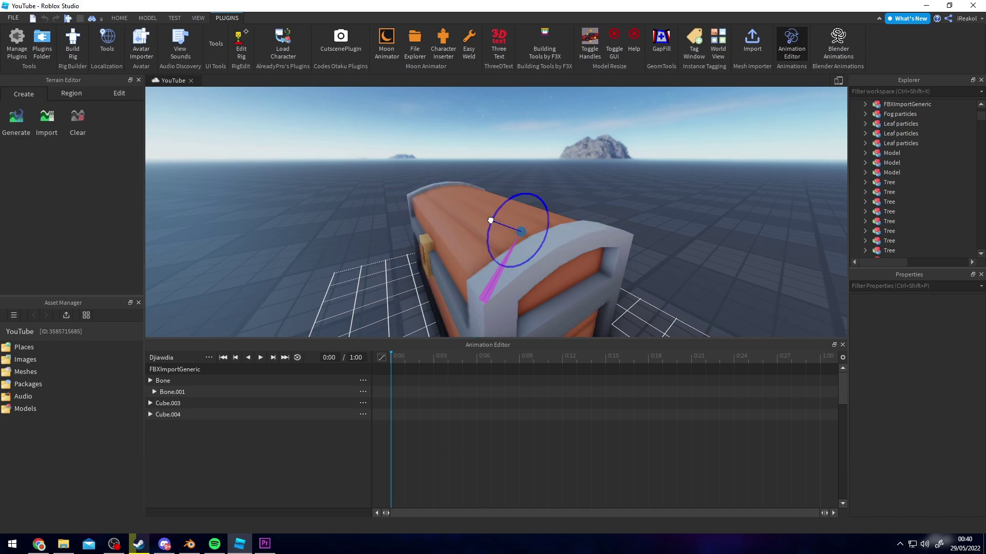
- Try rotating the lid bone at frame 0:00 and delete the keyframe made by the test
left_click_drag(490, 221, 462, 232)
scroll(460, 231, "down", 3)
left_click(391, 370)
key("Delete")
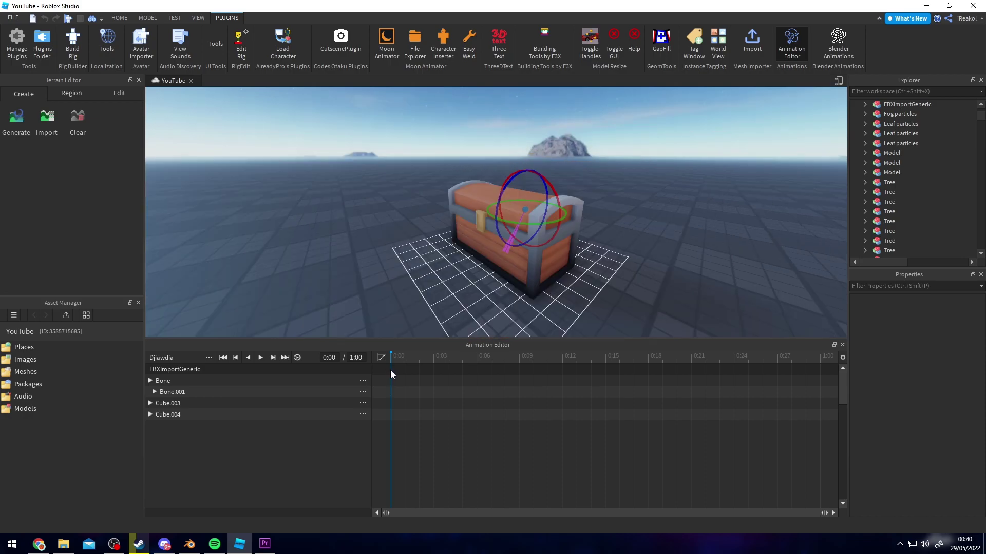
- Play the chest-opening animation repeatedly and examine the chest's movement from several angles
key("a")
right_click_drag(629, 266, 628, 266)
key("w")
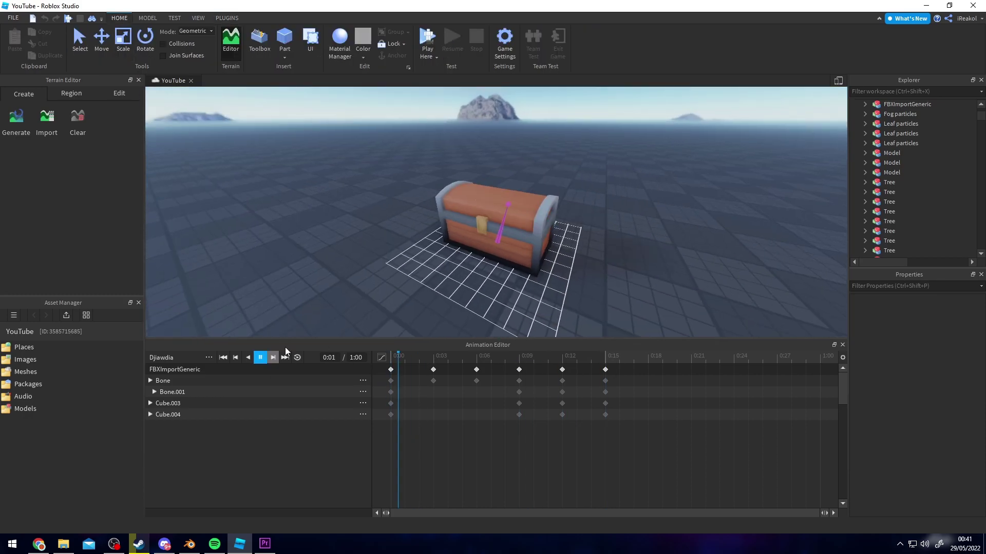
right_click_drag(653, 204, 652, 204)
left_click(261, 358)
right_click_drag(602, 227, 614, 234)
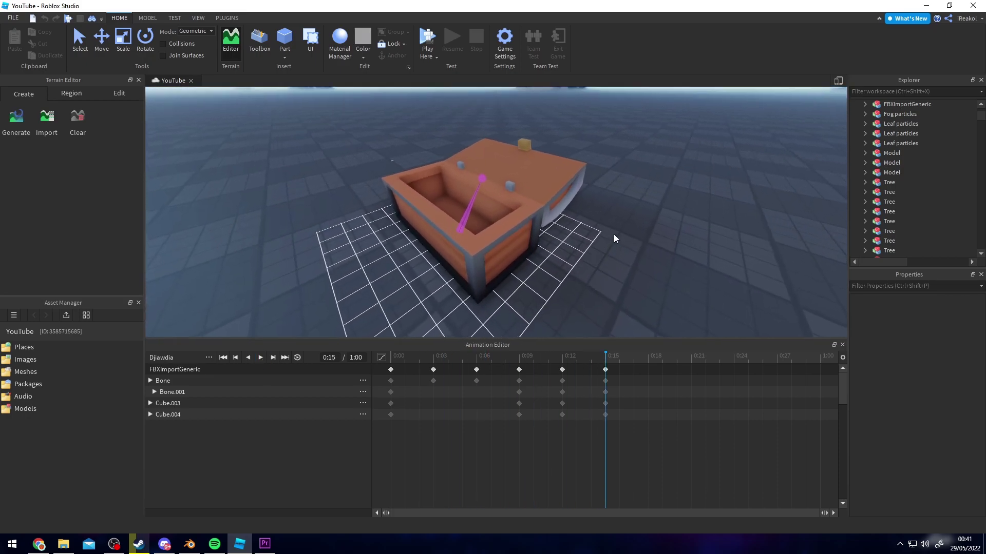
left_click(261, 357)
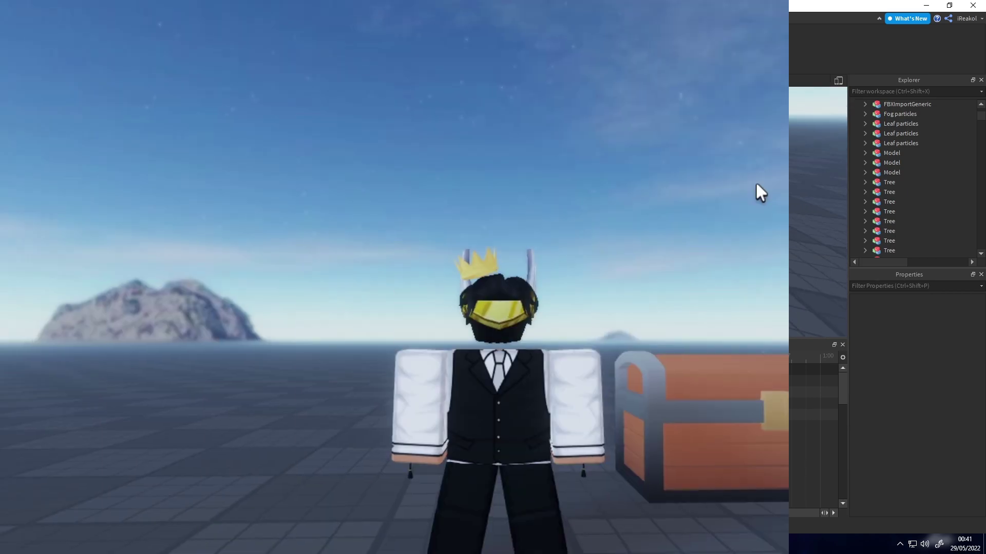